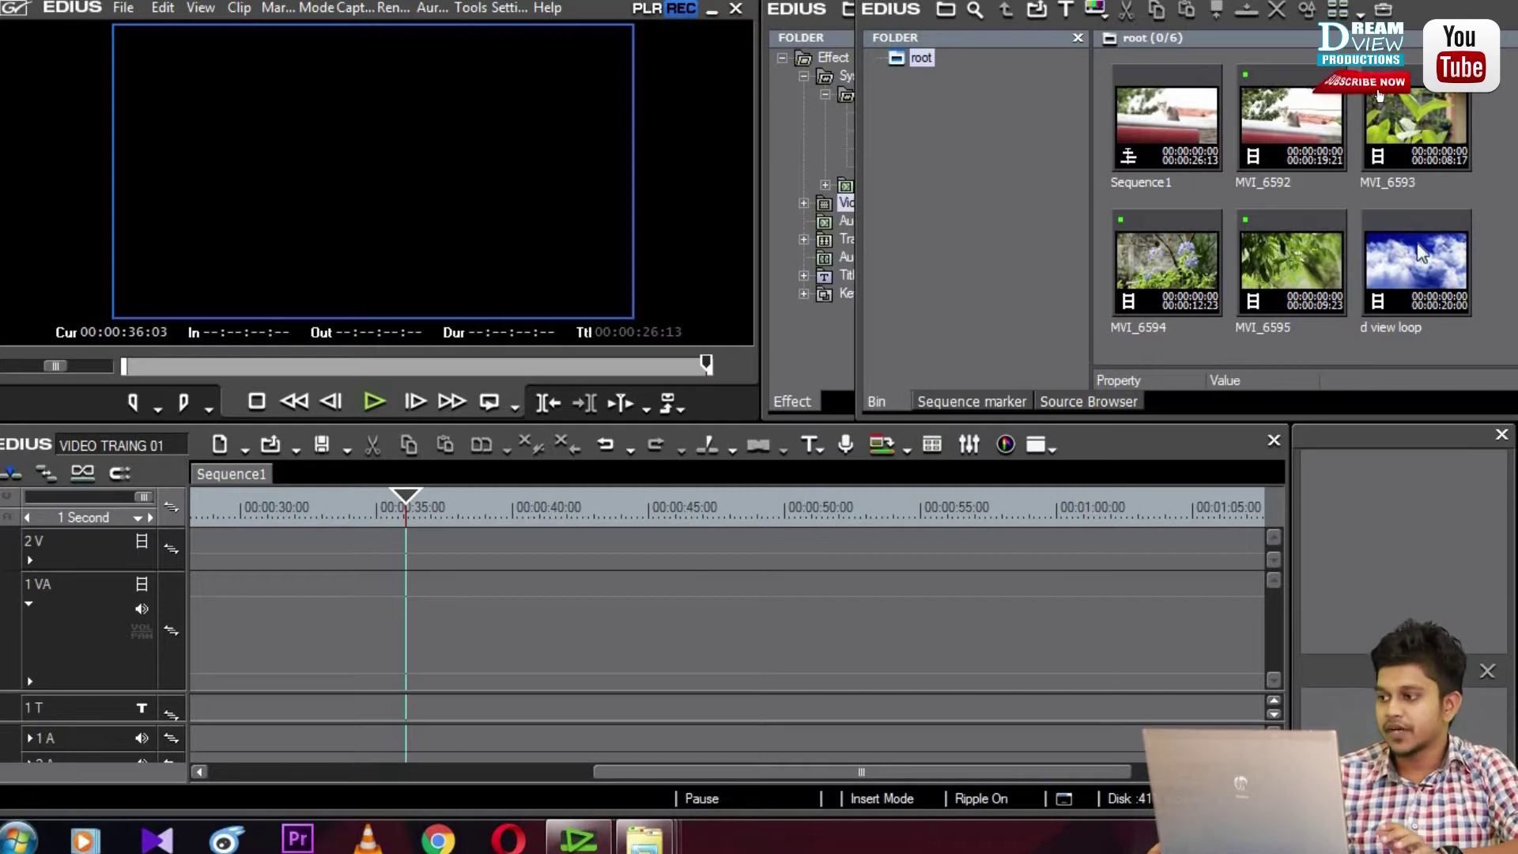
Place the d view loop clip on track 1 VA at 00:00:33:24 and park the playhead on it
click(1410, 284)
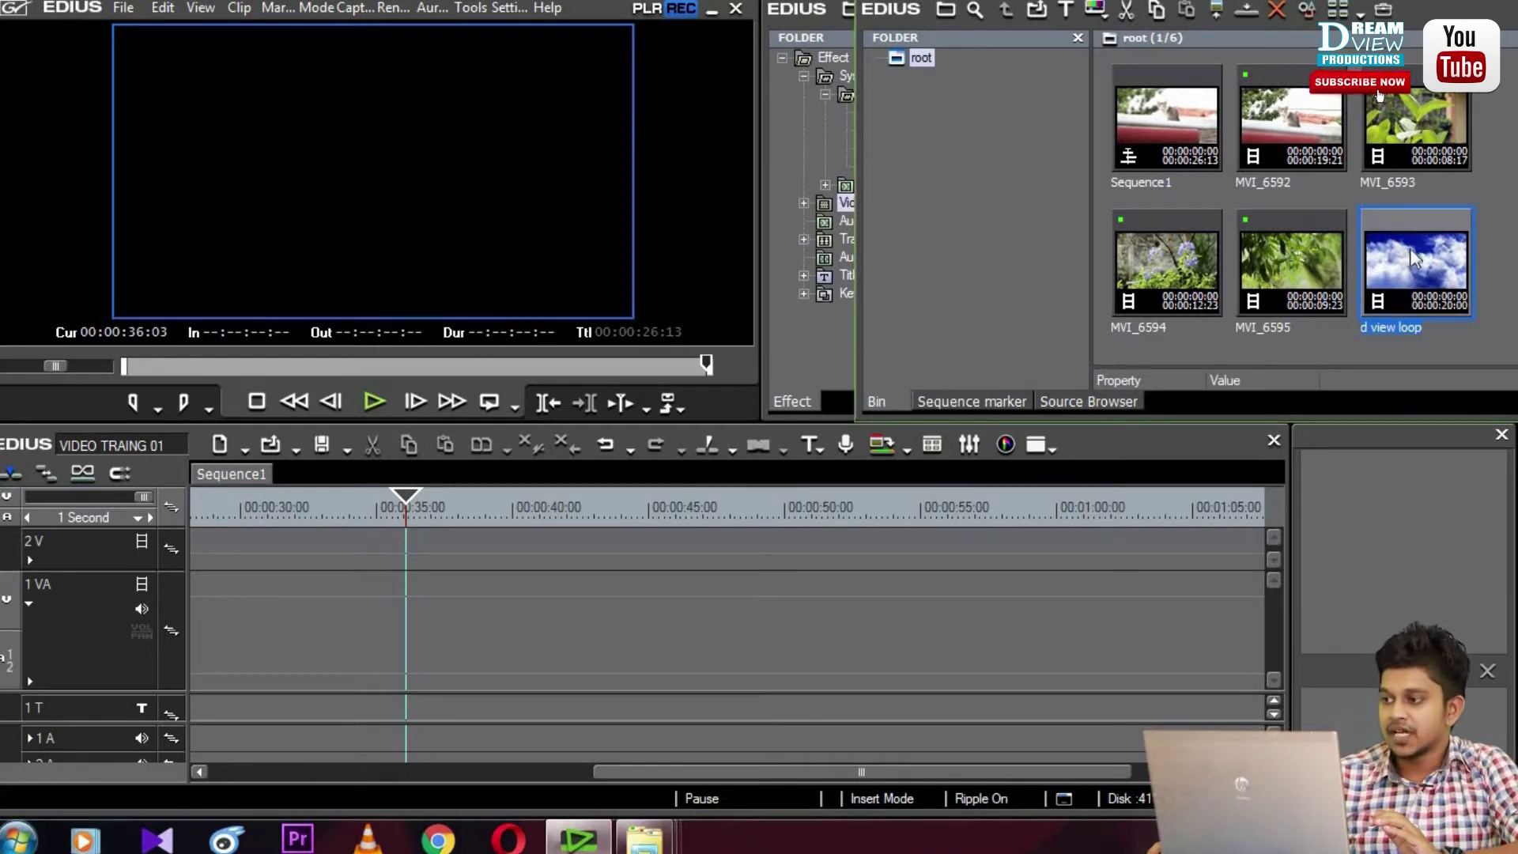
drag(1410, 248, 580, 519)
click(426, 510)
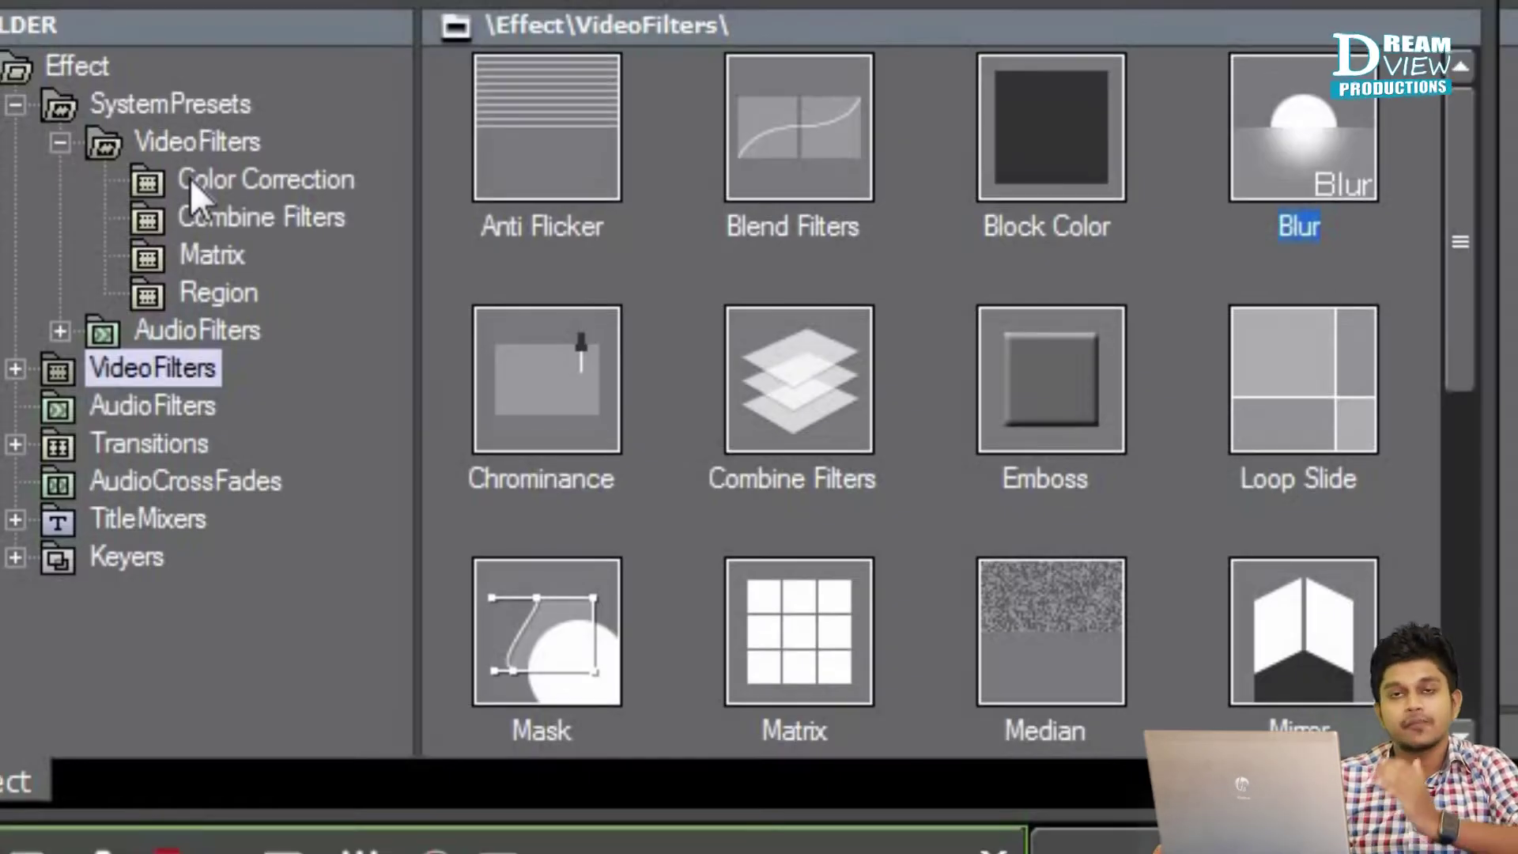
Drag the Blur filter from VideoFilters onto the d view loop clip
click(175, 370)
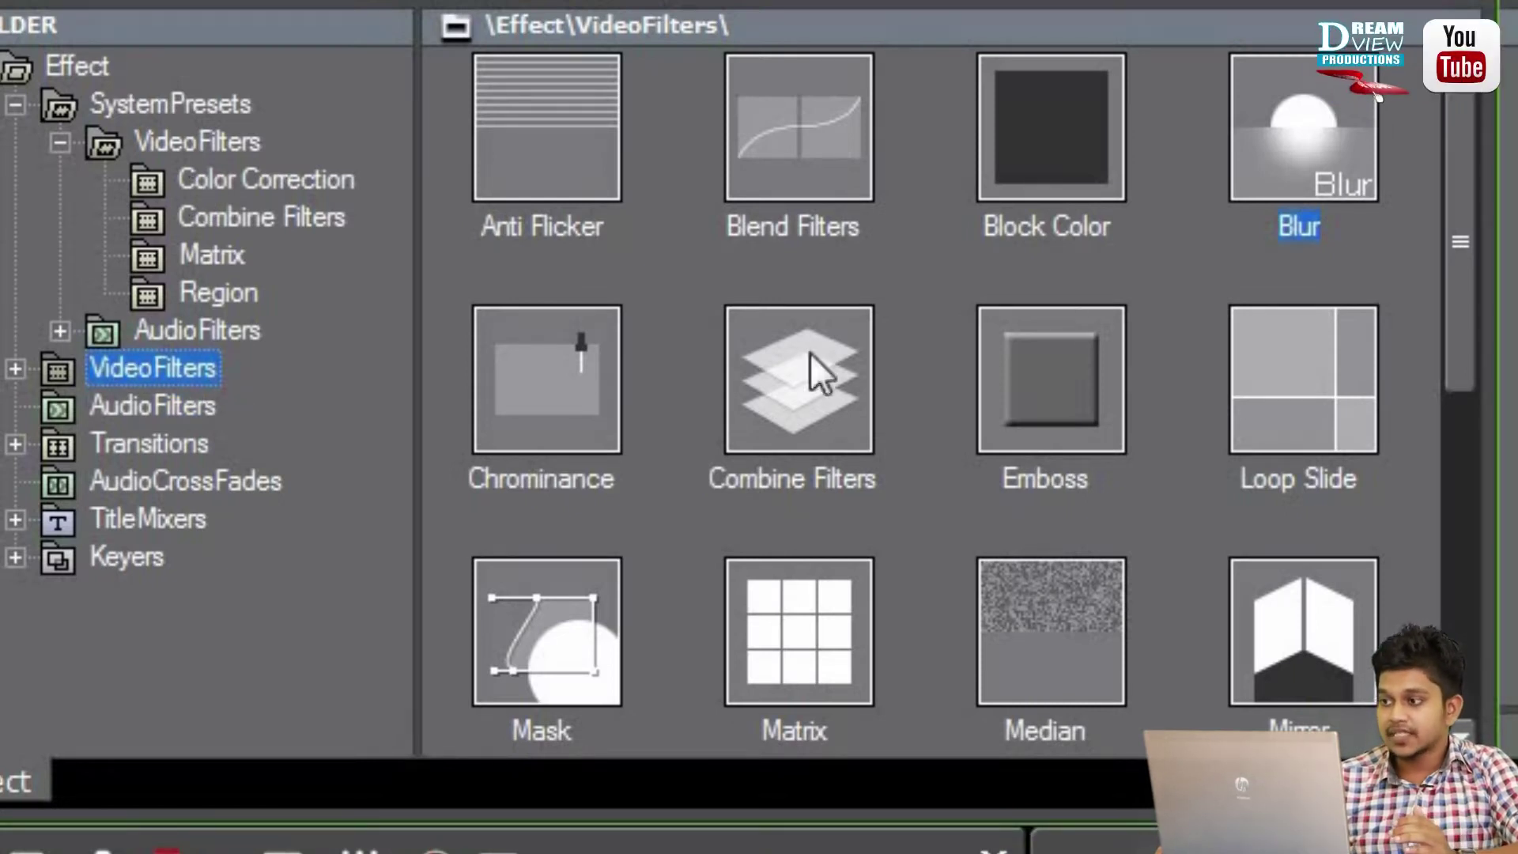
click(1270, 159)
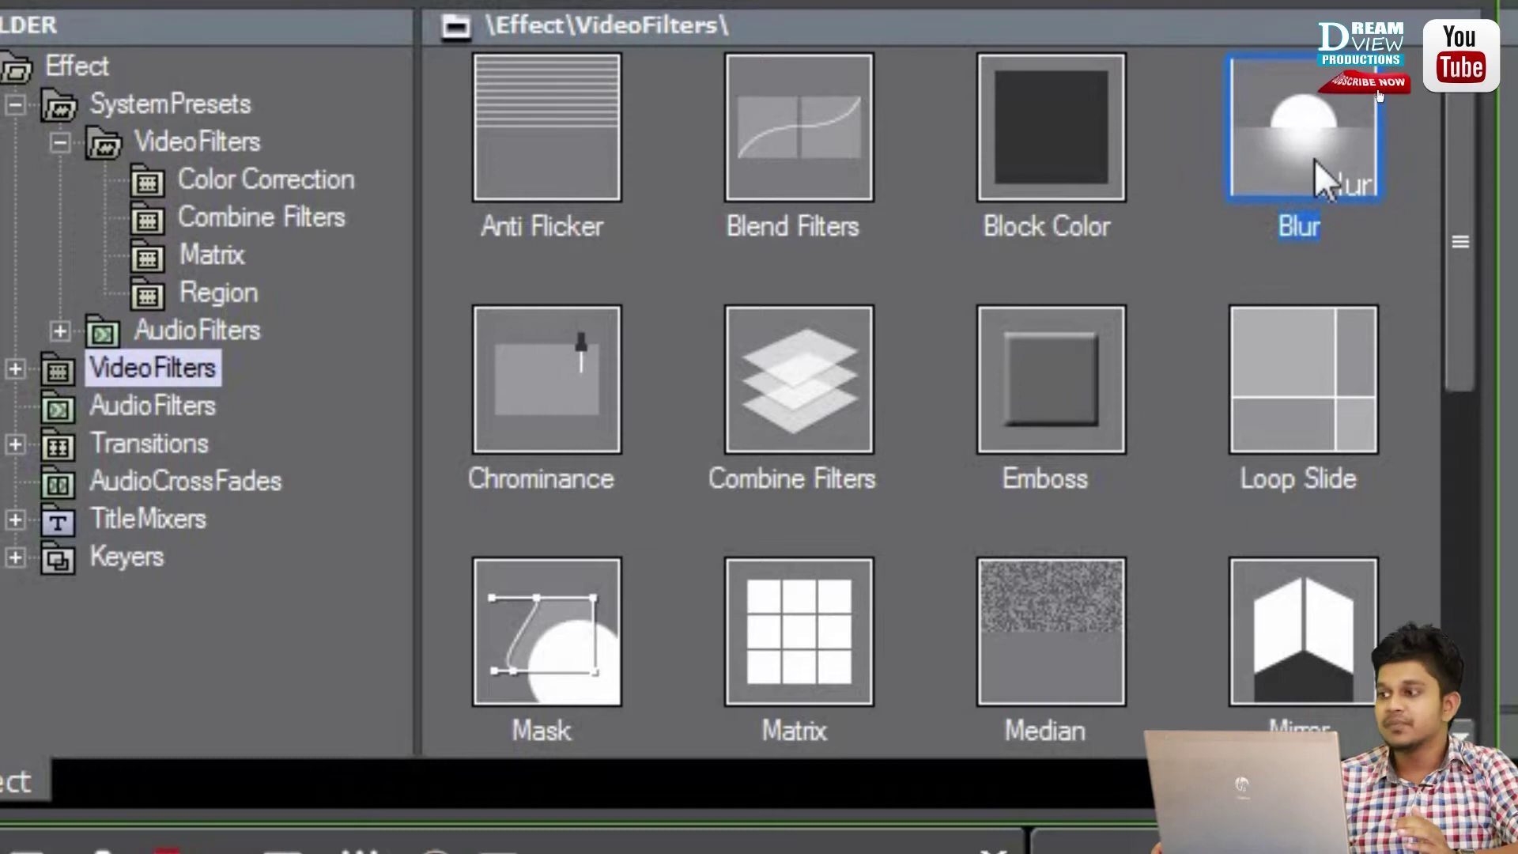
drag(1314, 152, 508, 575)
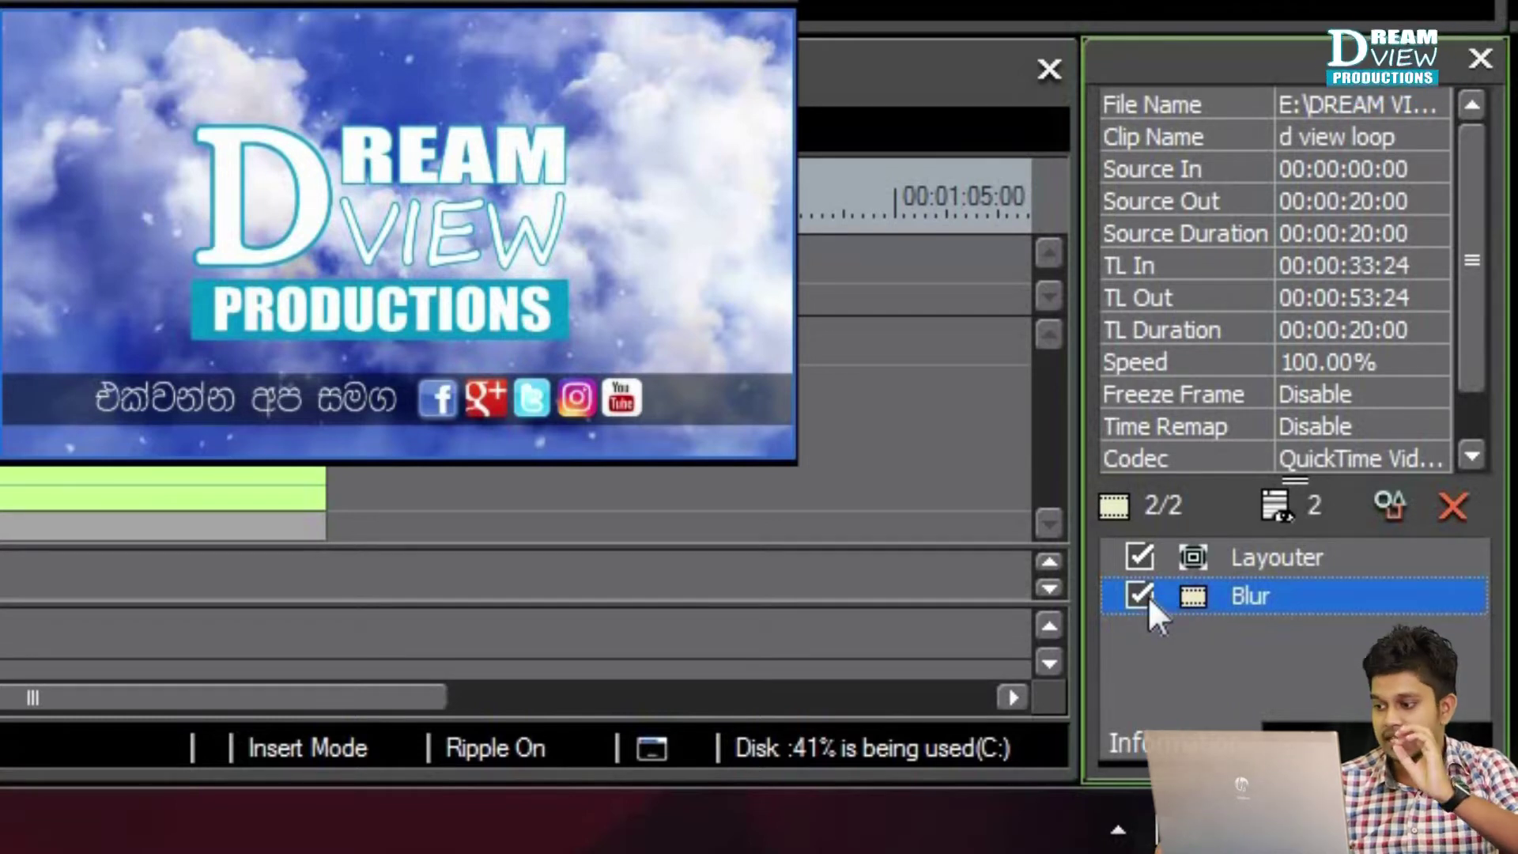
Set the d view loop clip's Blur Radius to the maximum 100
double_click(1290, 596)
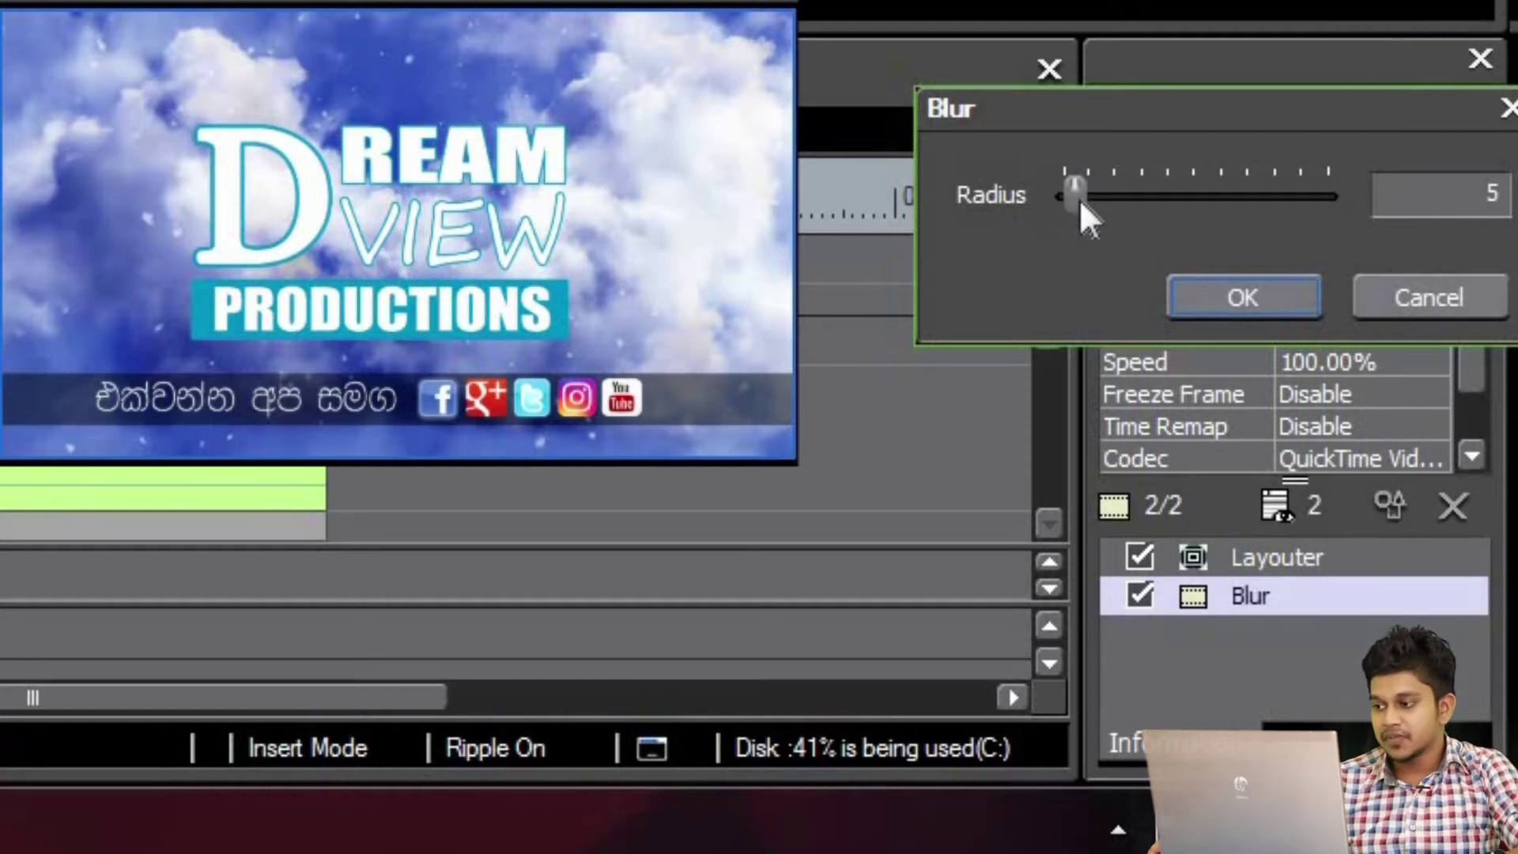
drag(1080, 203, 1192, 215)
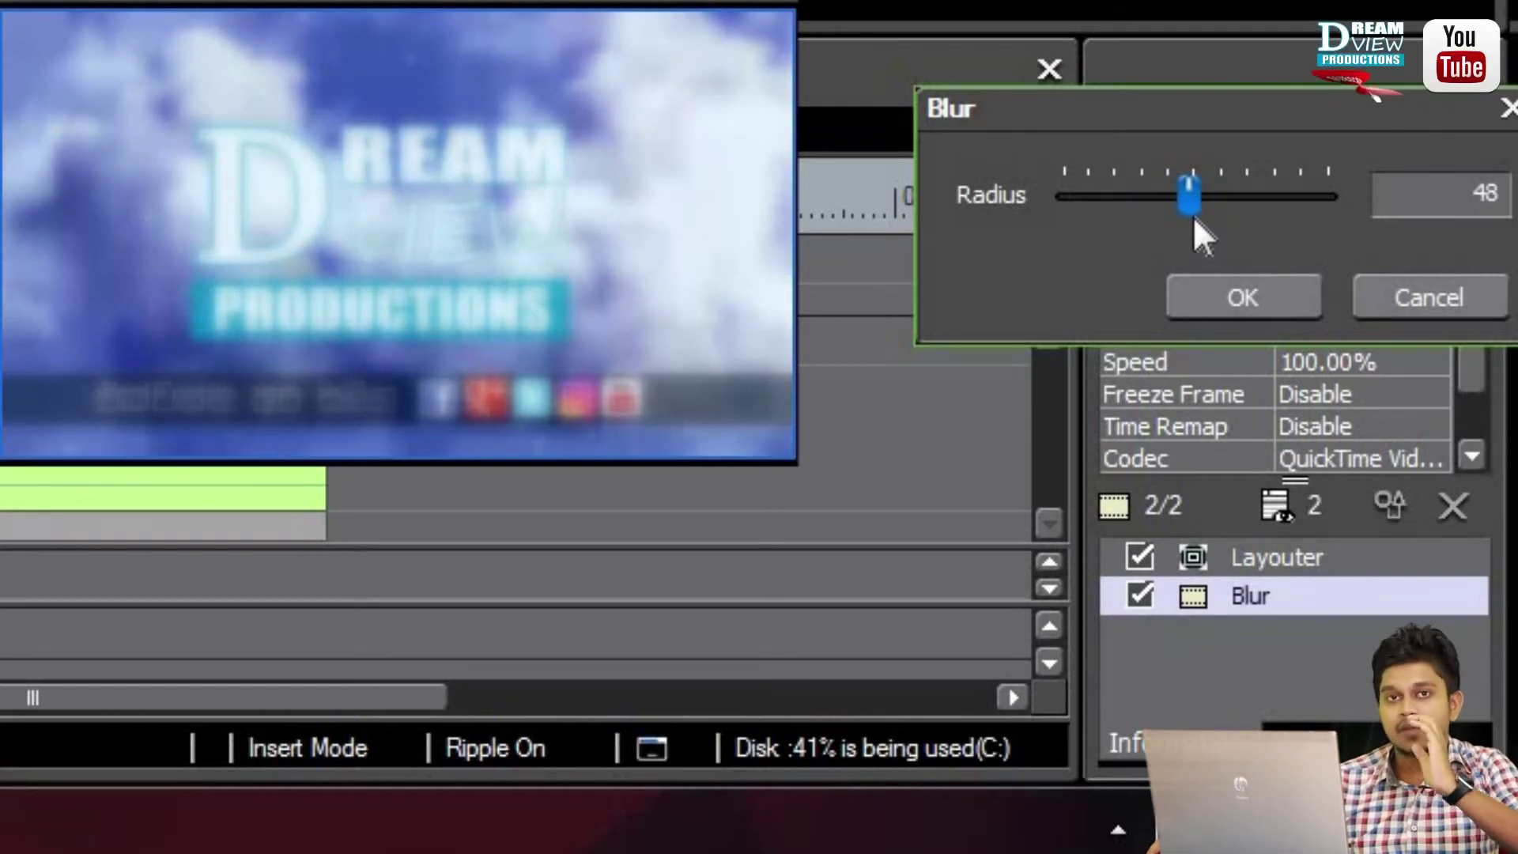
drag(1193, 215, 1356, 231)
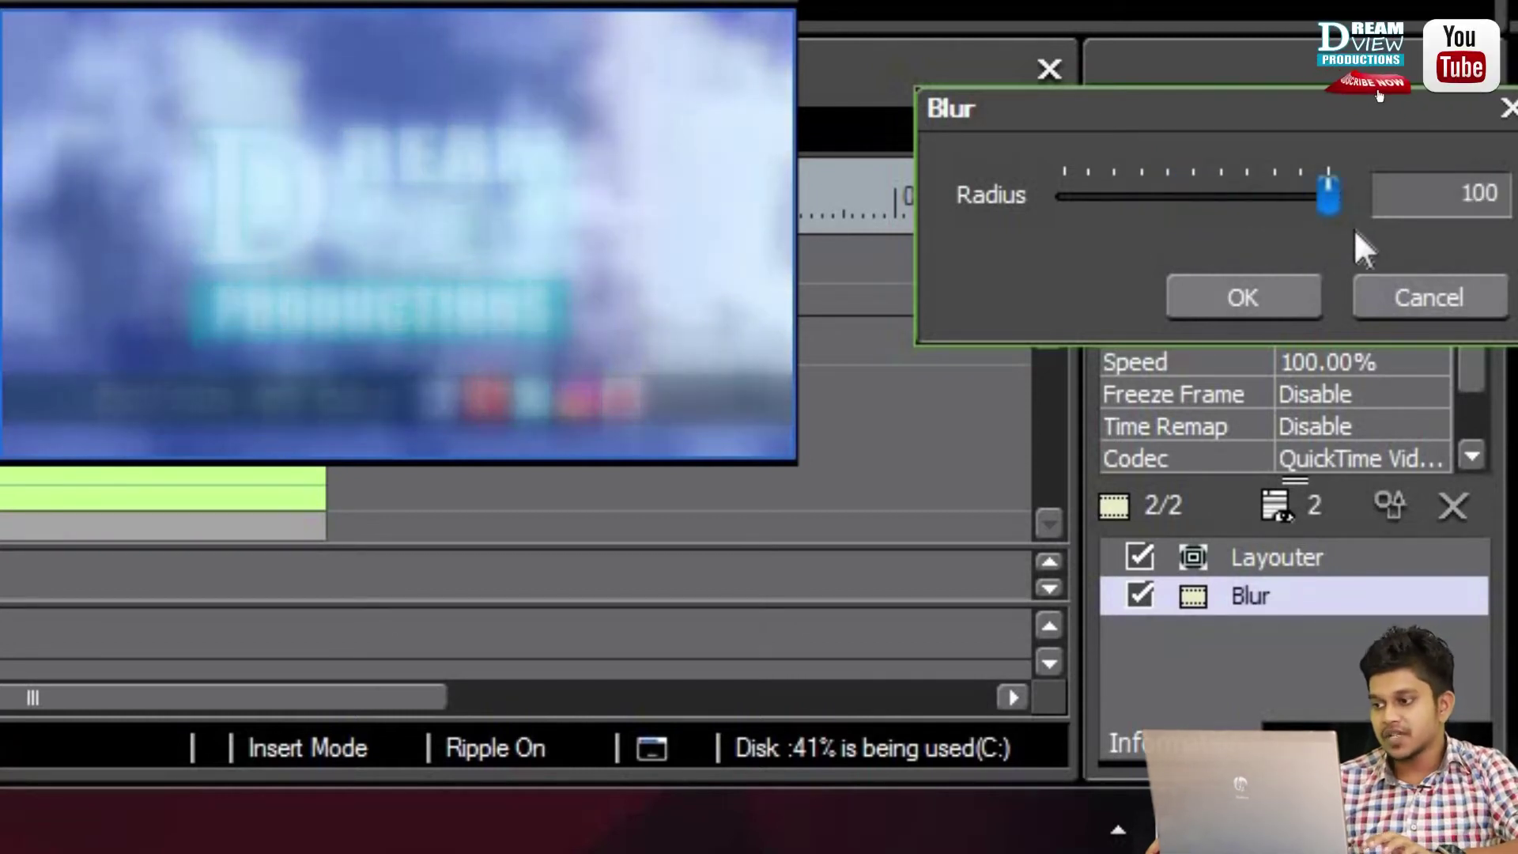
click(1298, 286)
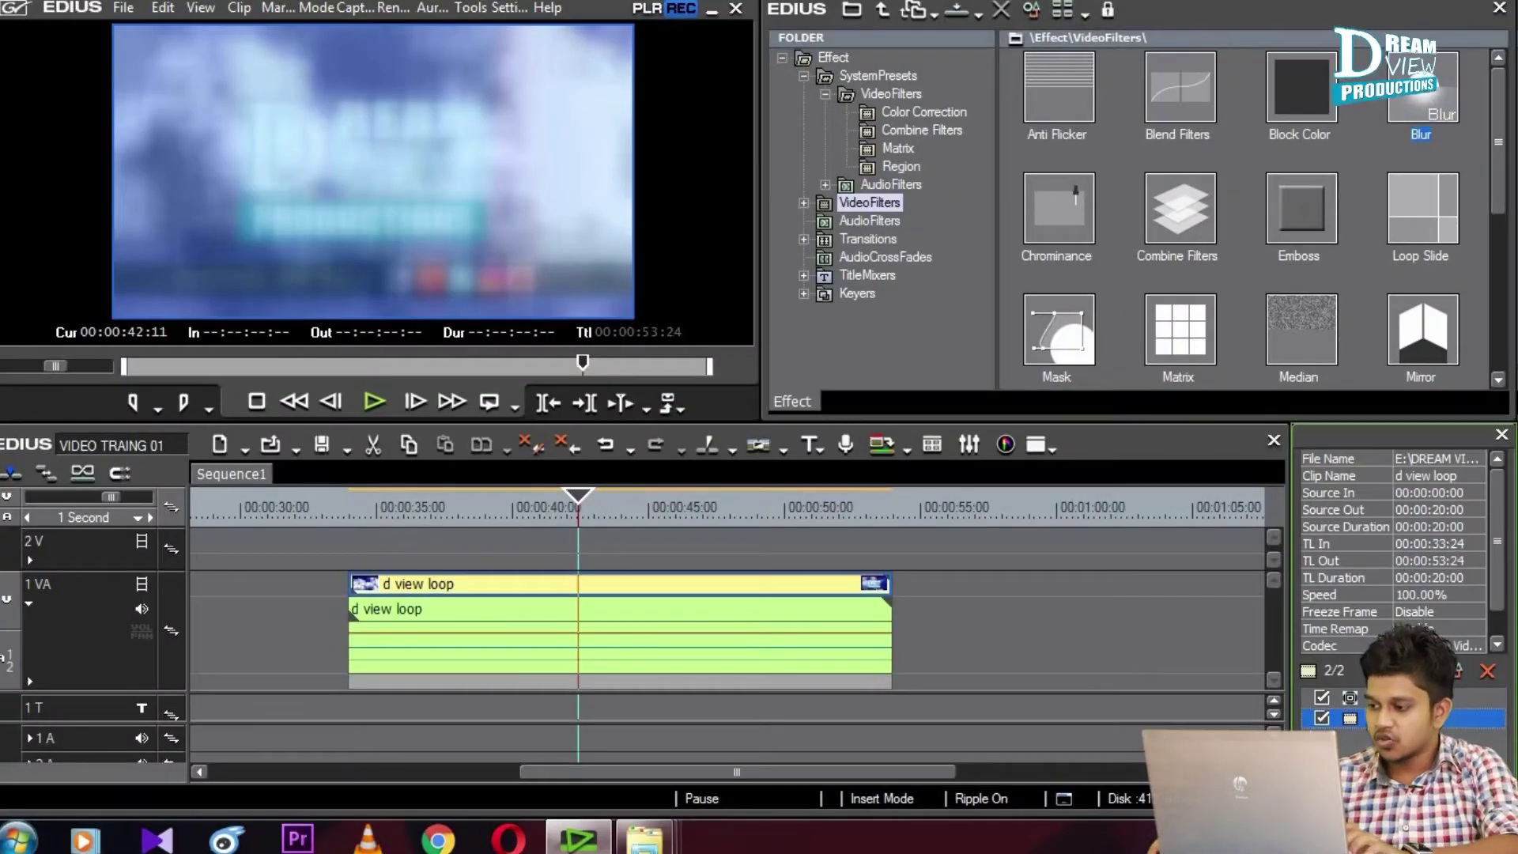
Delete the Blur filter from the d view loop clip and return the playhead to the clip
key(Home)
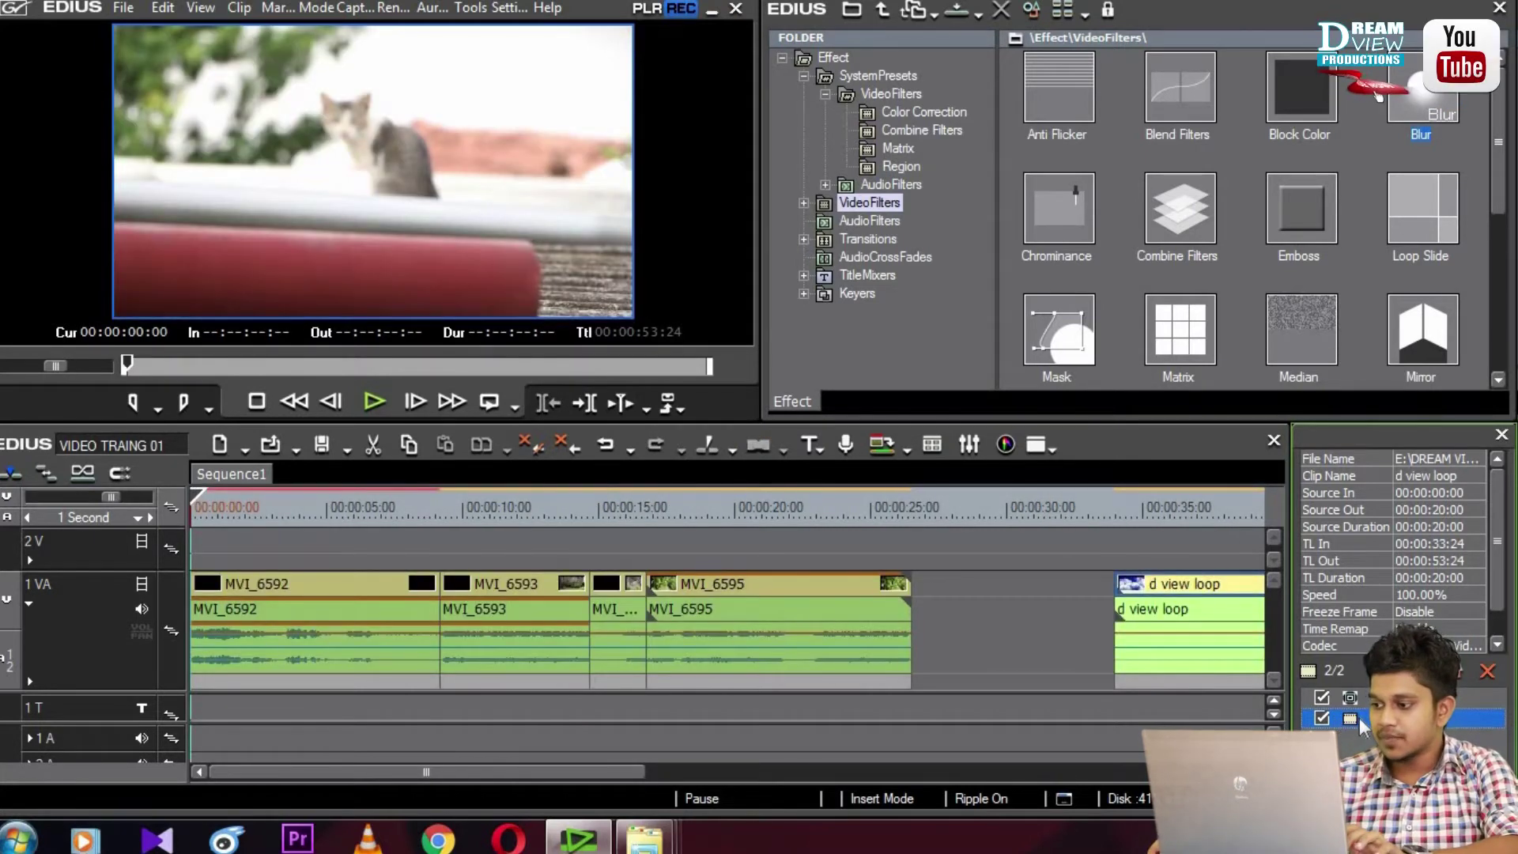
key(Delete)
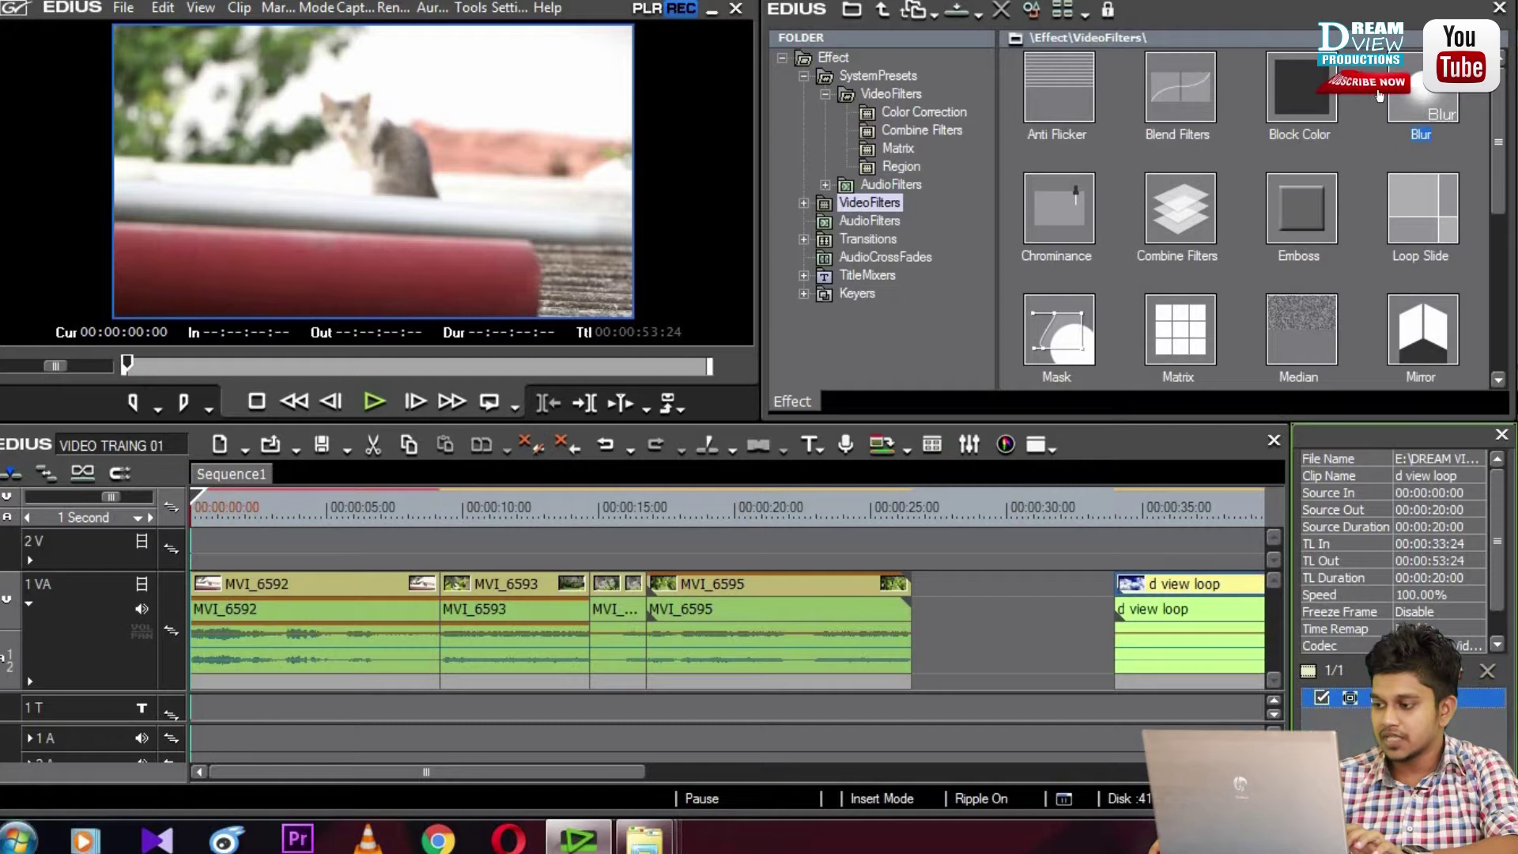
drag(634, 764, 803, 698)
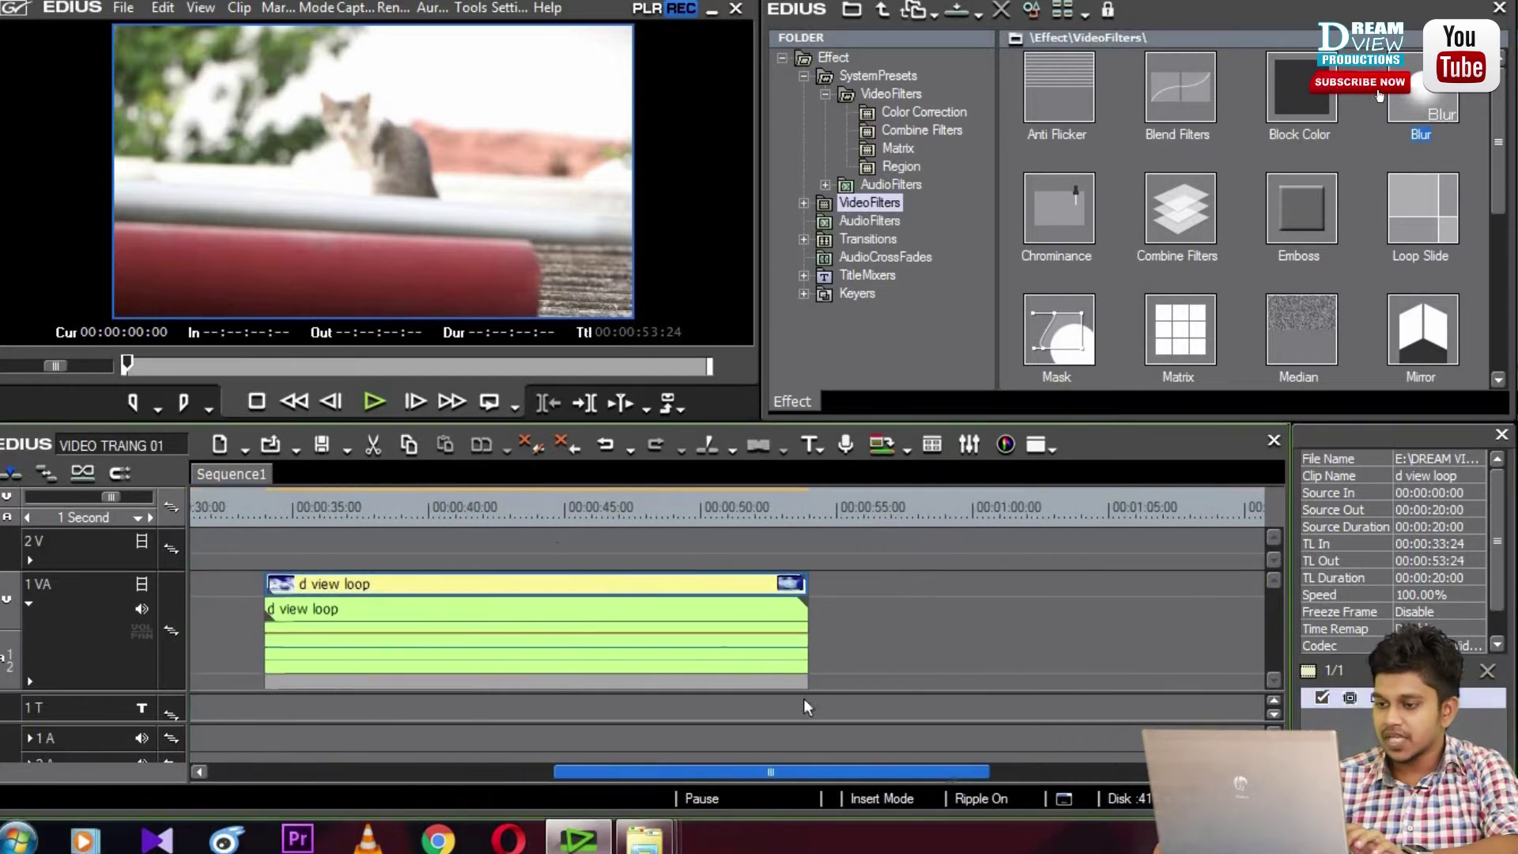
click(530, 516)
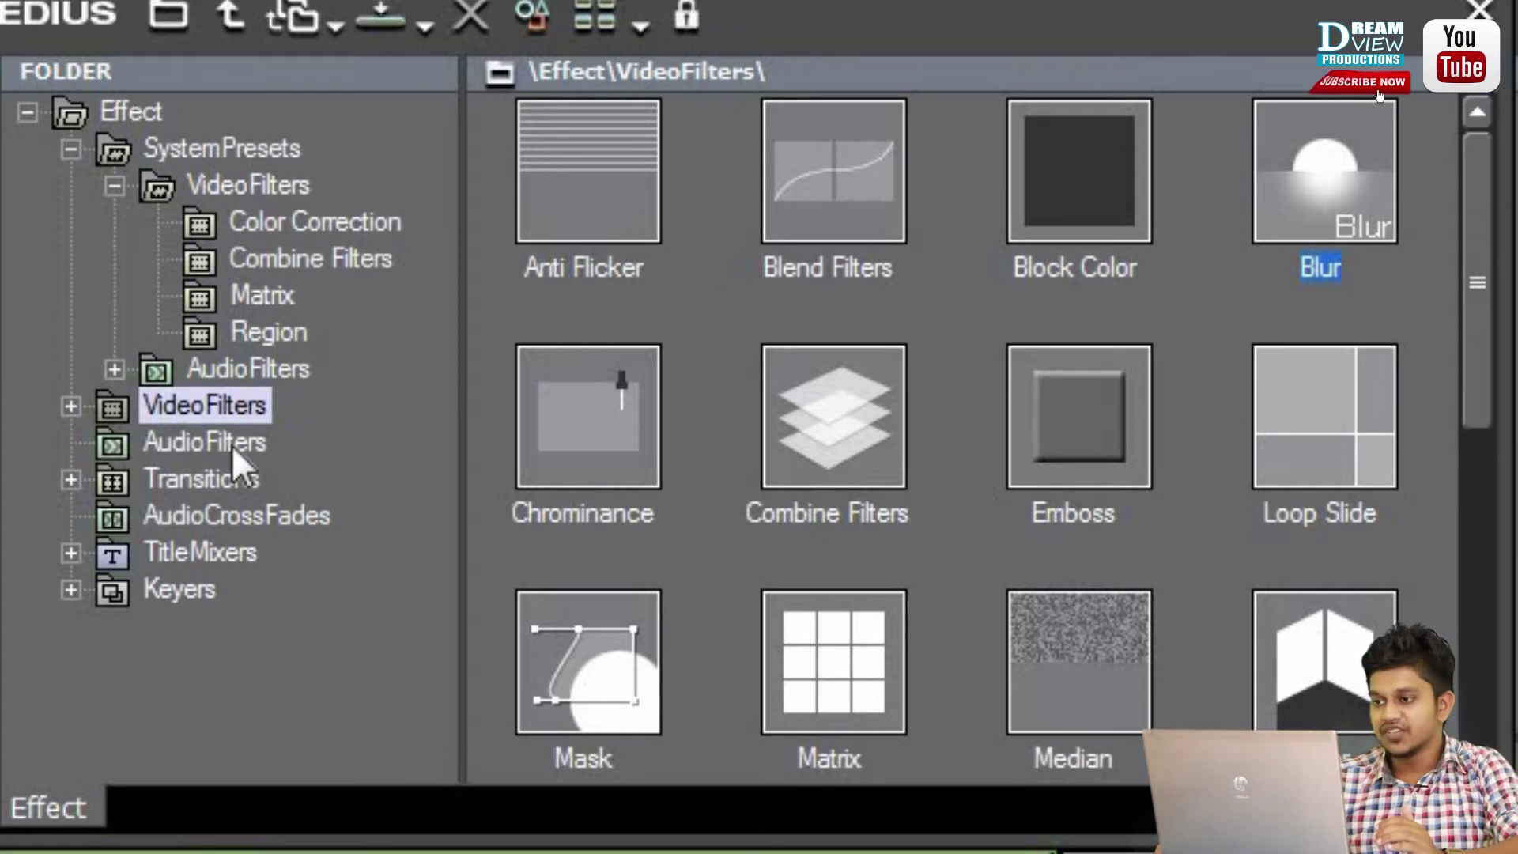
Apply the Mask filter to the d view loop clip on track 1 VA
click(641, 688)
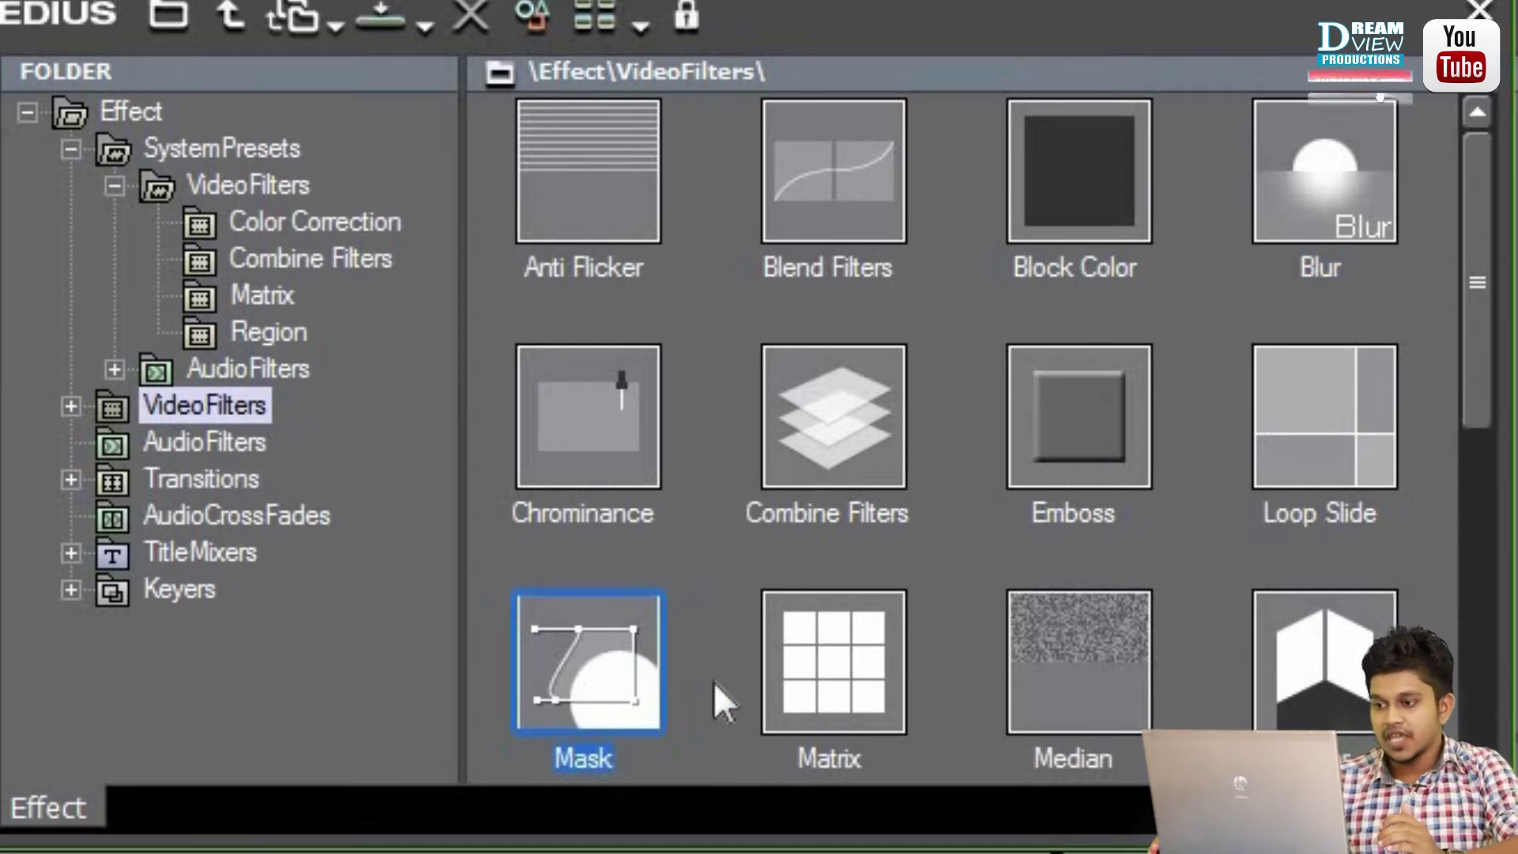
drag(615, 698, 578, 581)
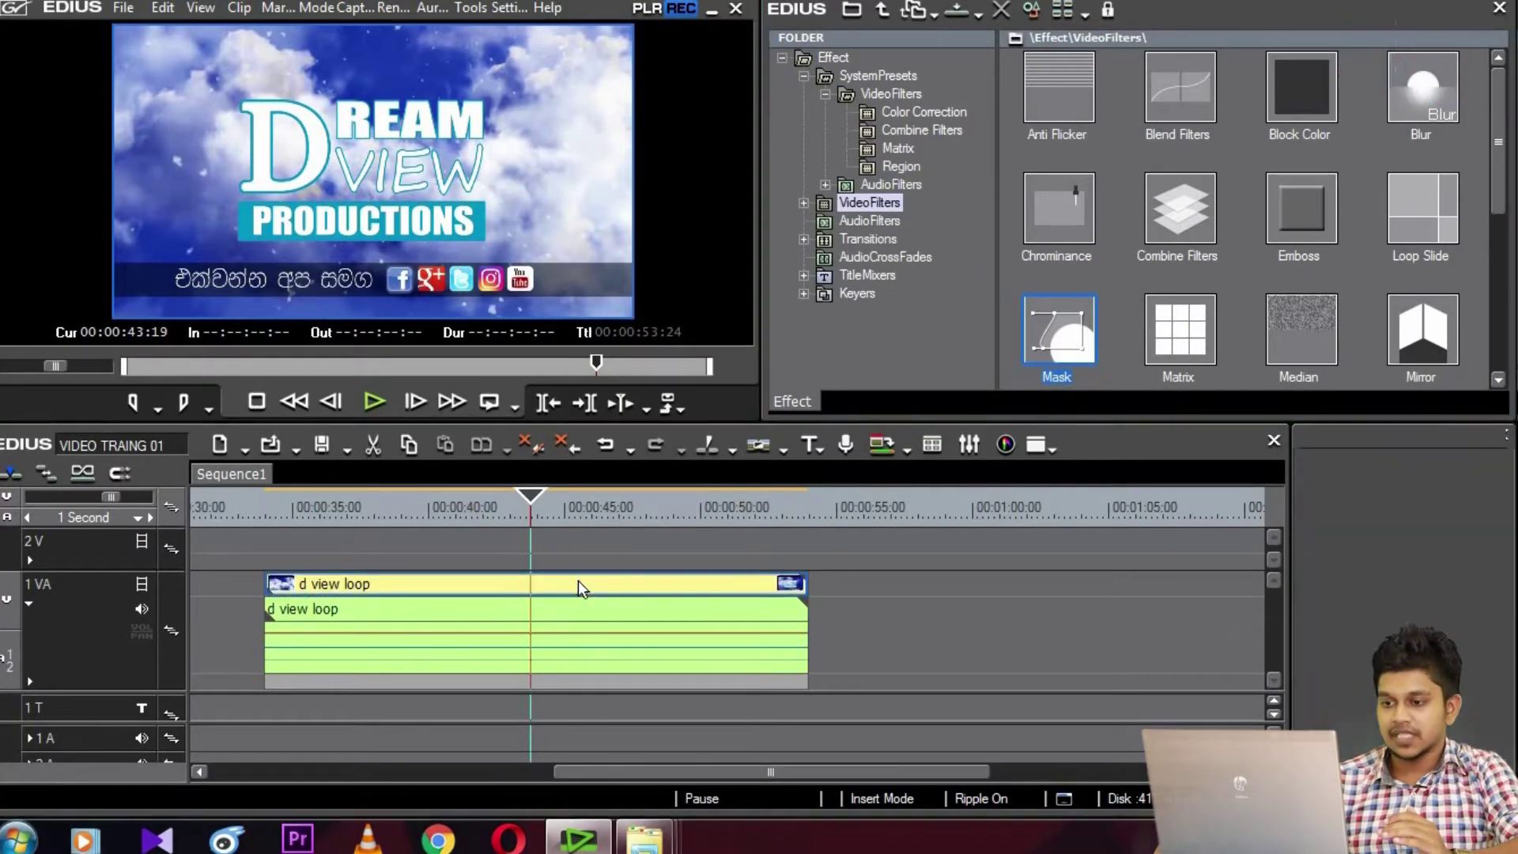
drag(518, 510, 359, 515)
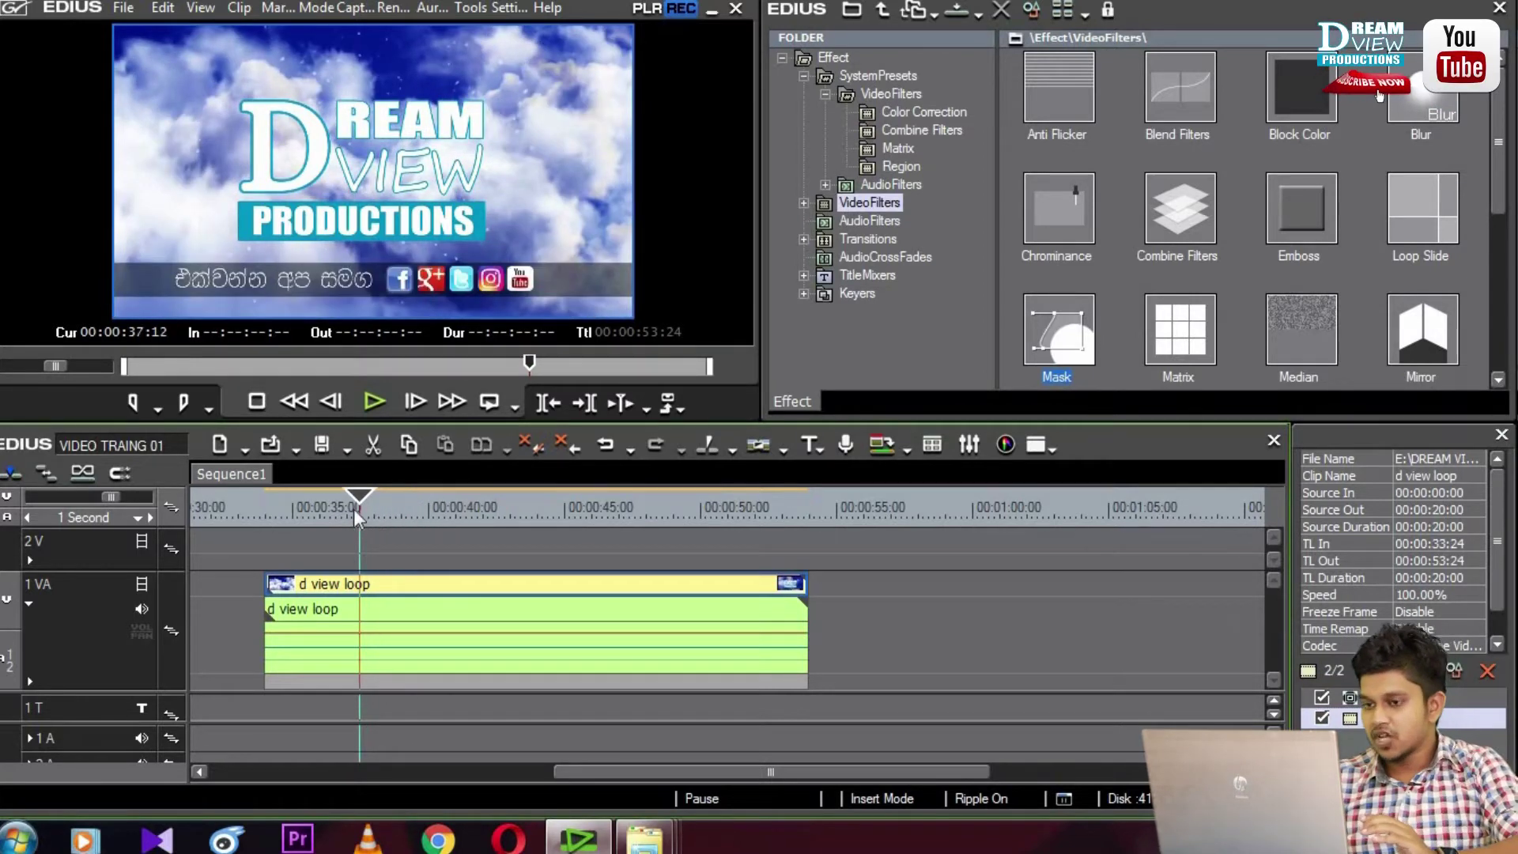
Split the logo clip at 00:00:35:23, where the social-media bar first appears
key(Left)
key(Left)
key(Left)
key(Left)
key(Left)
key(Left)
key(Left)
key(Left)
key(Left)
key(Left)
key(Left)
key(Left)
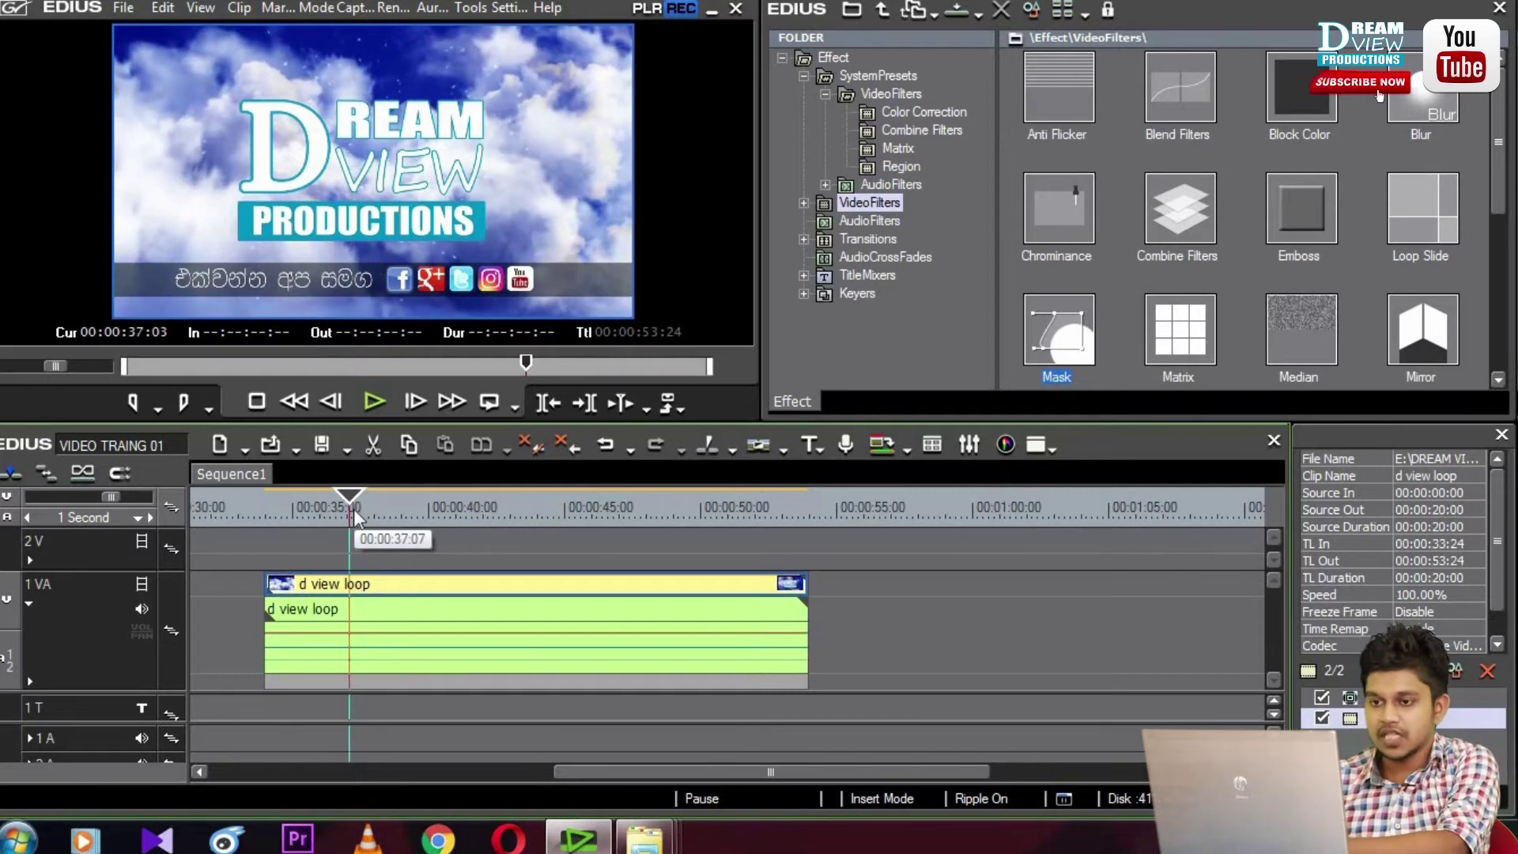
key(Left)
key(Left)
key(Left)
key(Left)
key(Left)
key(Left)
key(Left)
key(Left)
key(Left)
key(Left)
key(Left)
key(Left)
key(Left)
key(Left)
key(Left)
key(Left)
key(Left)
key(Left)
key(Left)
key(Left)
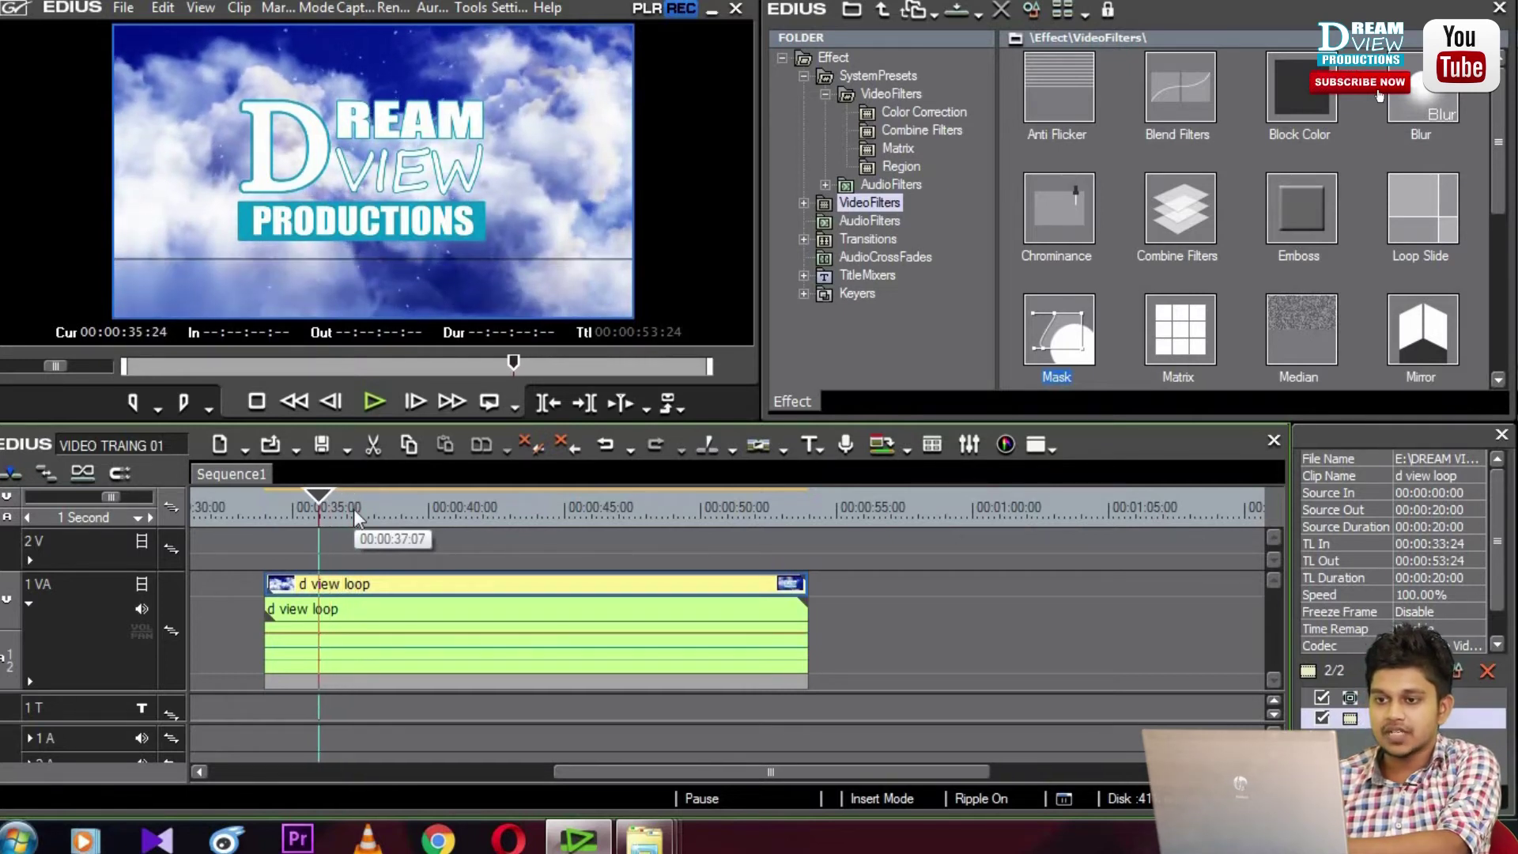
key(Left)
key(Left)
key(Left)
key(Left)
key(Left)
key(Left)
key(Left)
key(Left)
key(Left)
key(Left)
key(Left)
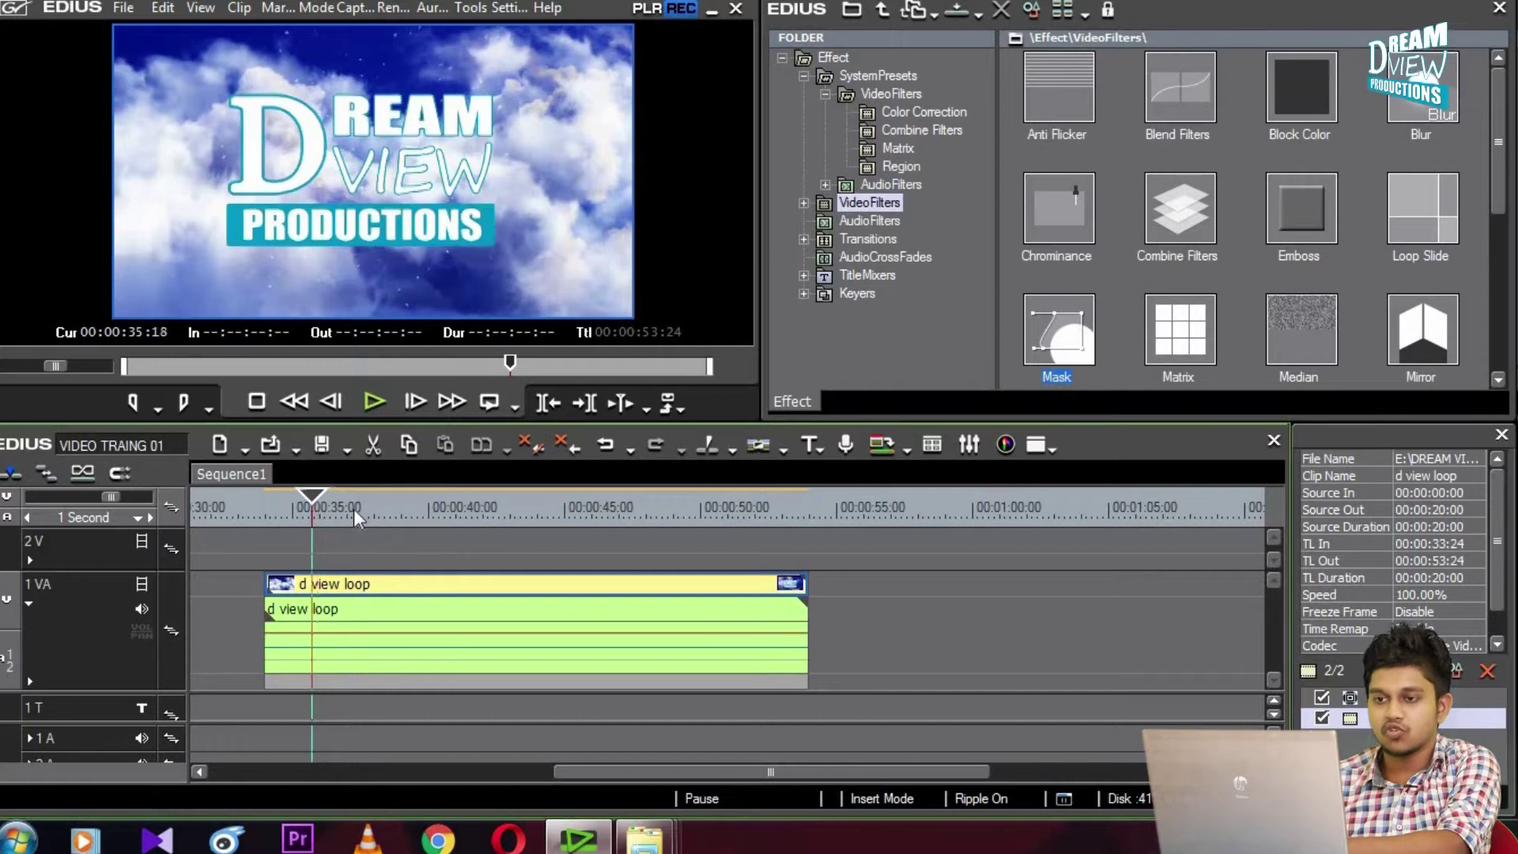
key(Right)
key(Right)
key(Right)
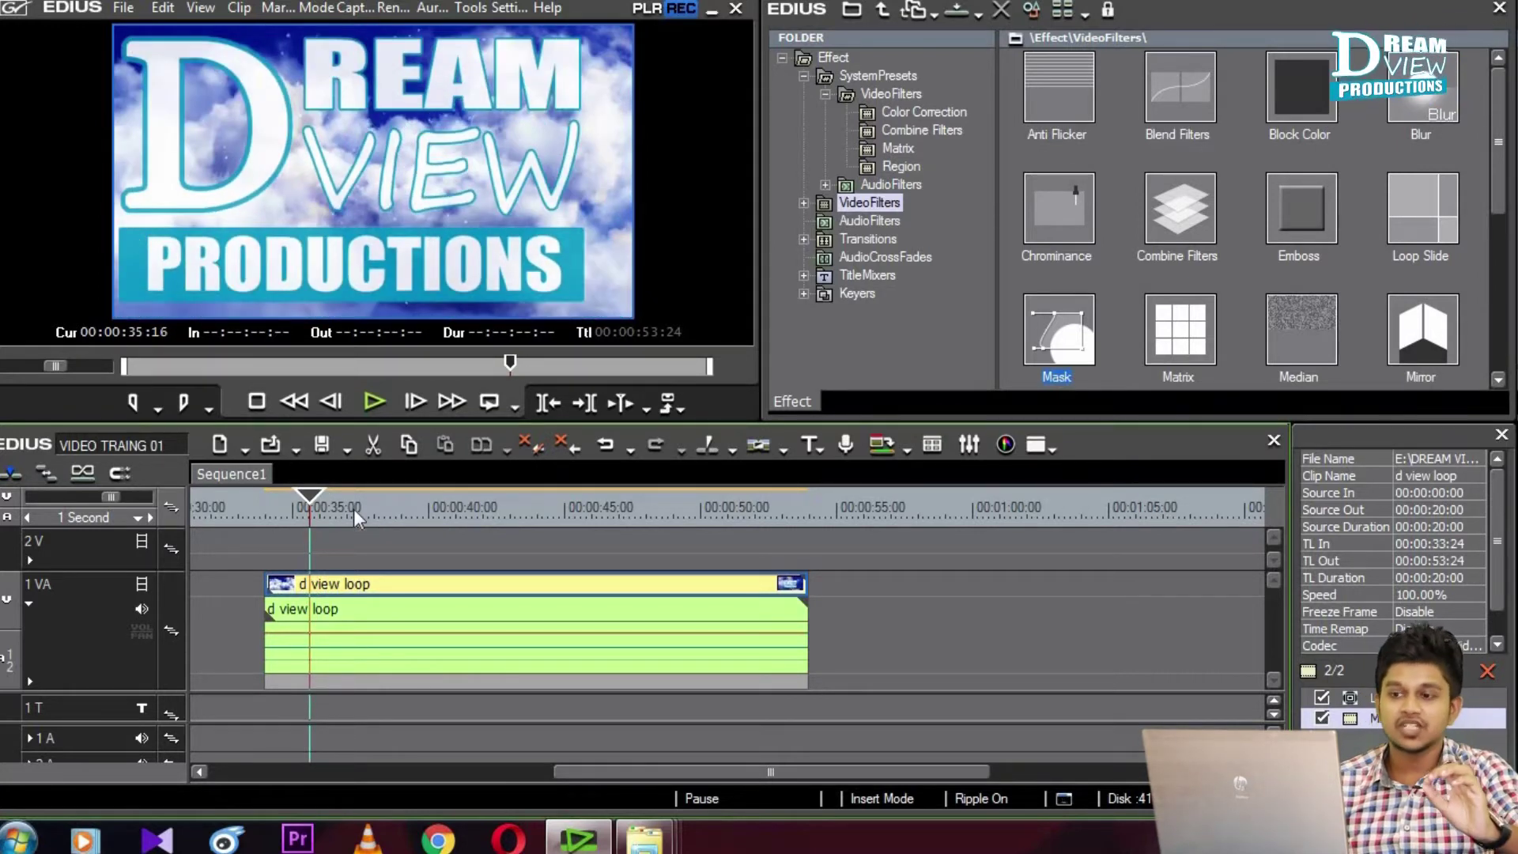
key(Right)
key(Right)
key(Right)
key(Right)
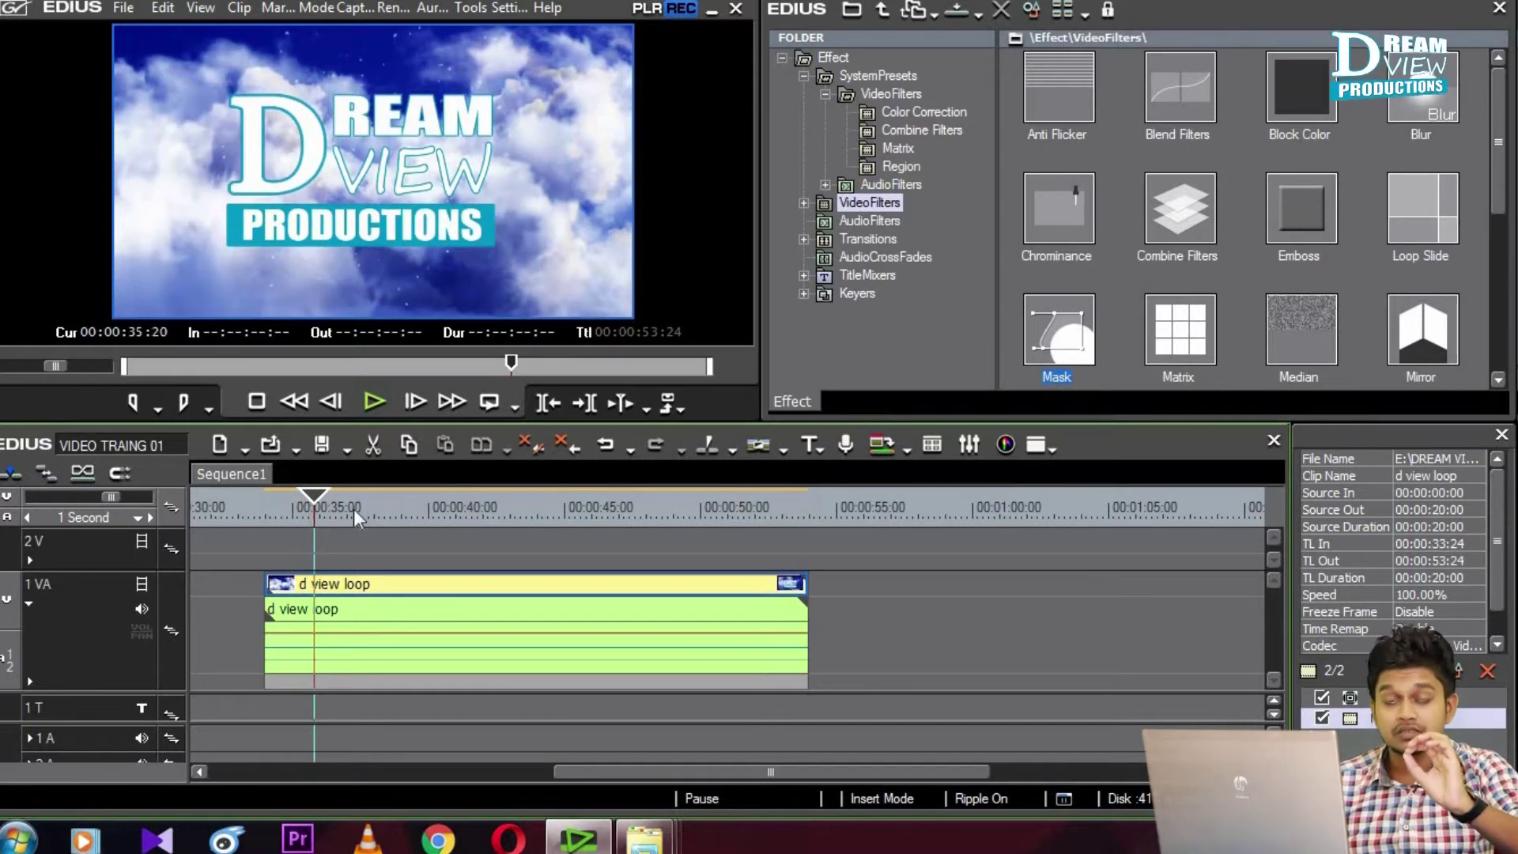
key(Right)
key(Right)
key(Right)
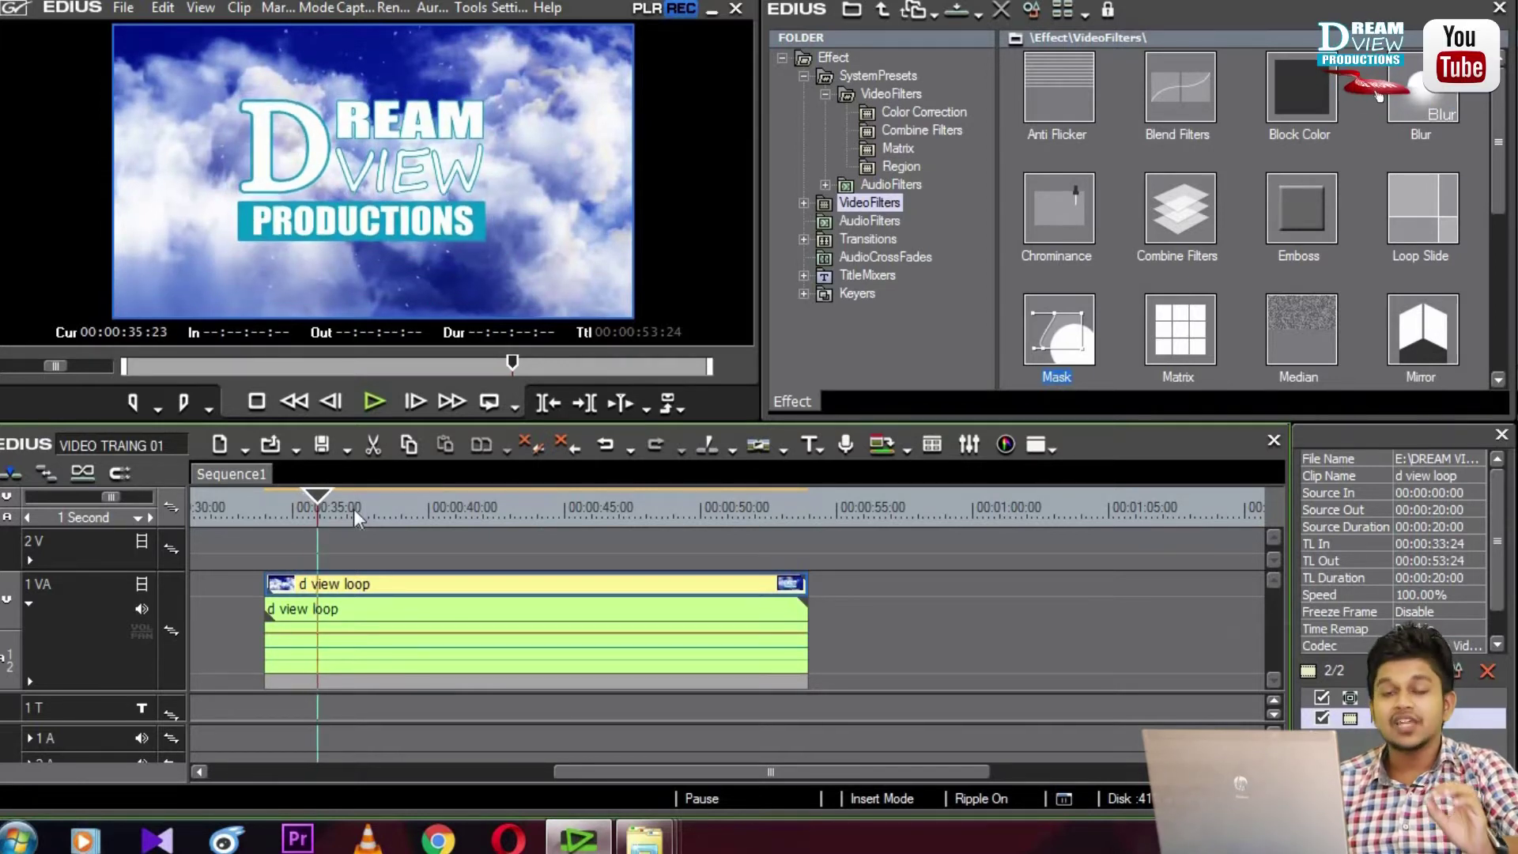
key(Right)
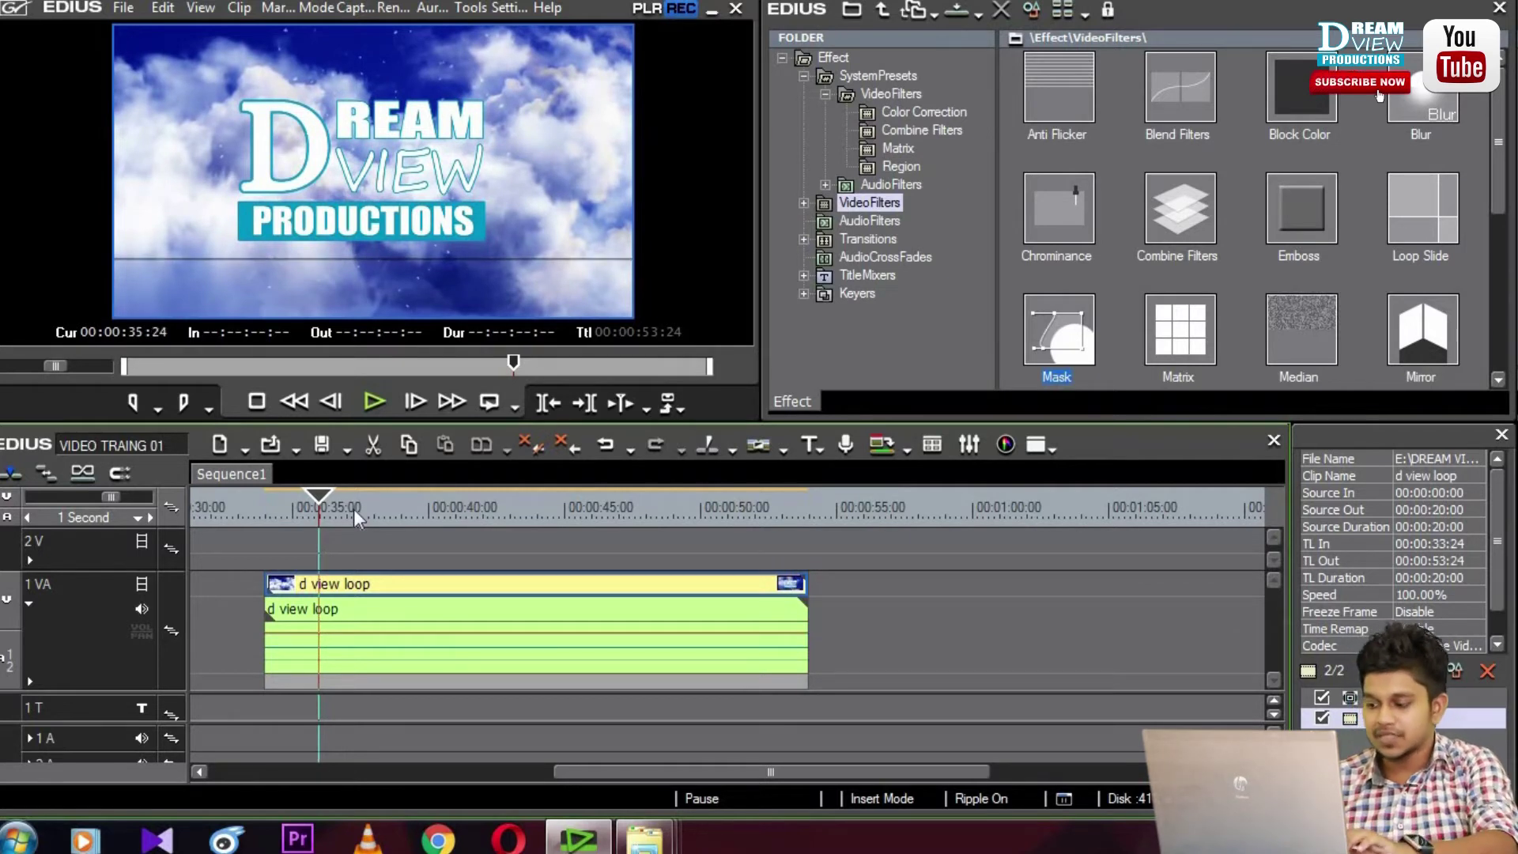
key(Left)
key(c)
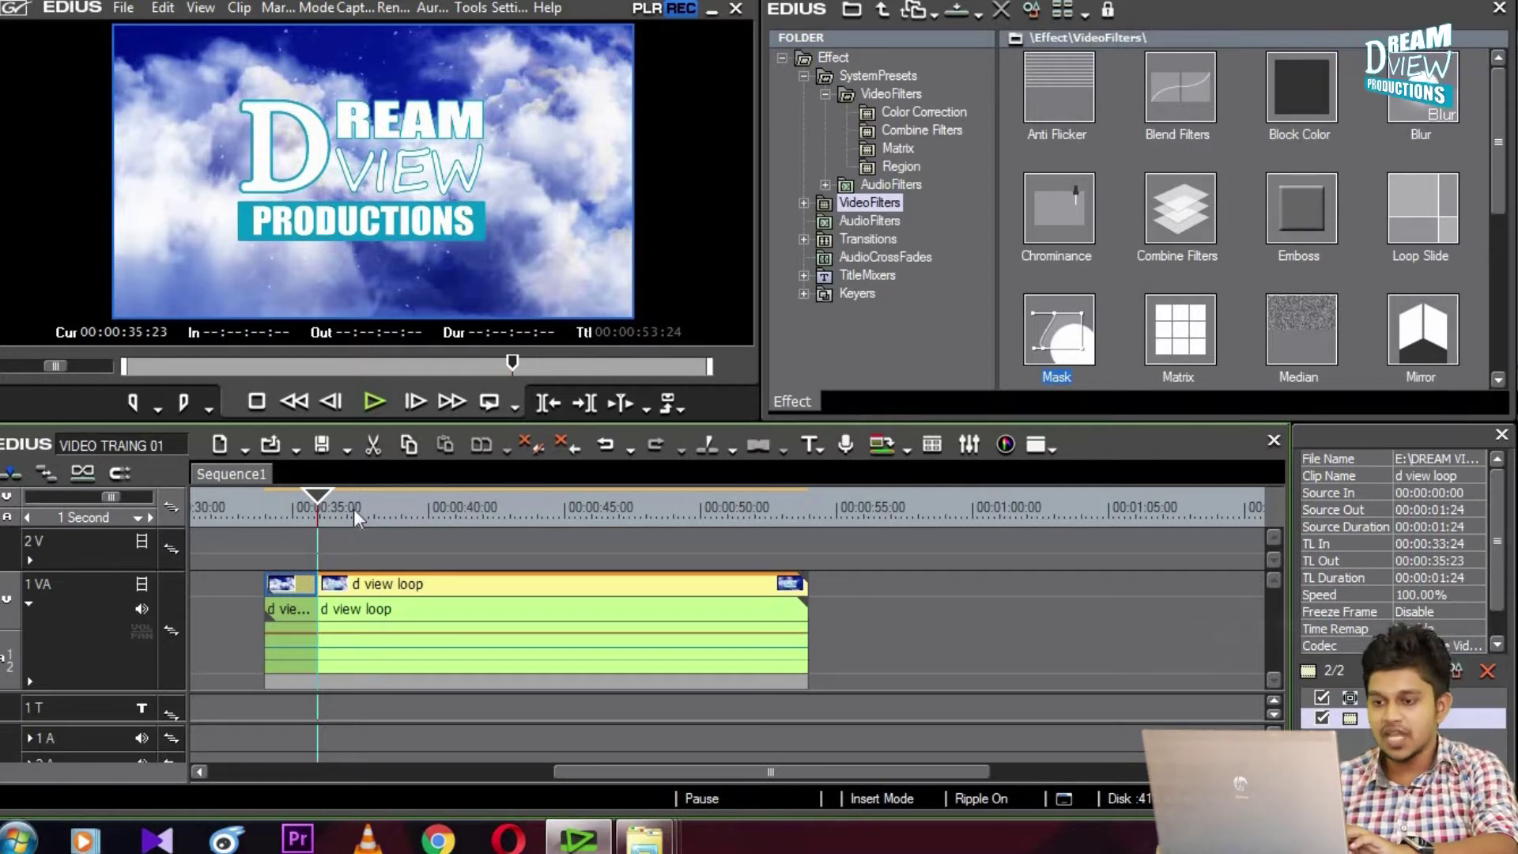
drag(354, 509, 709, 532)
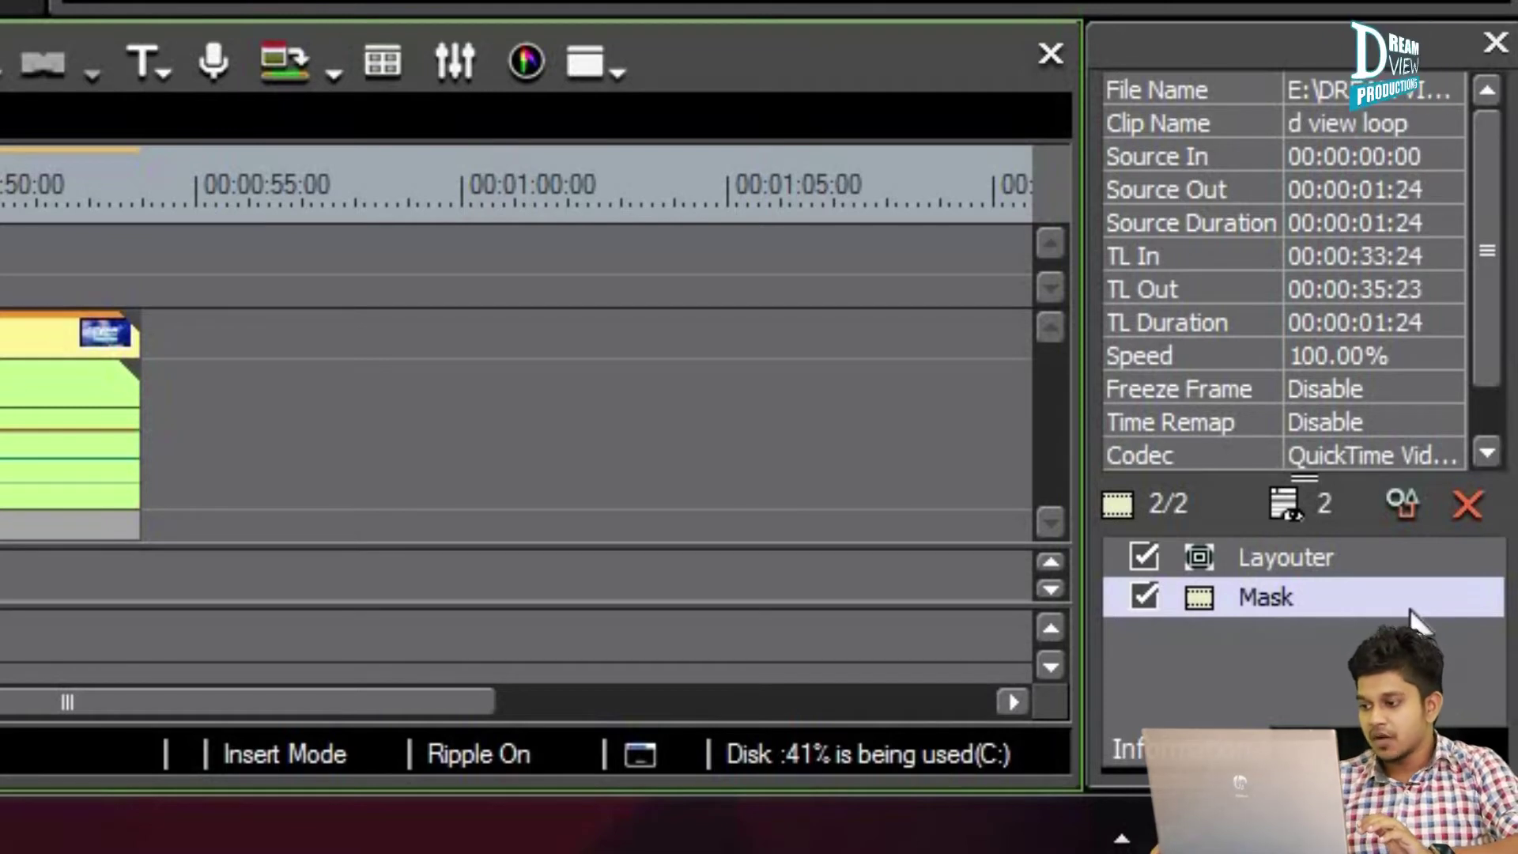
double_click(1290, 591)
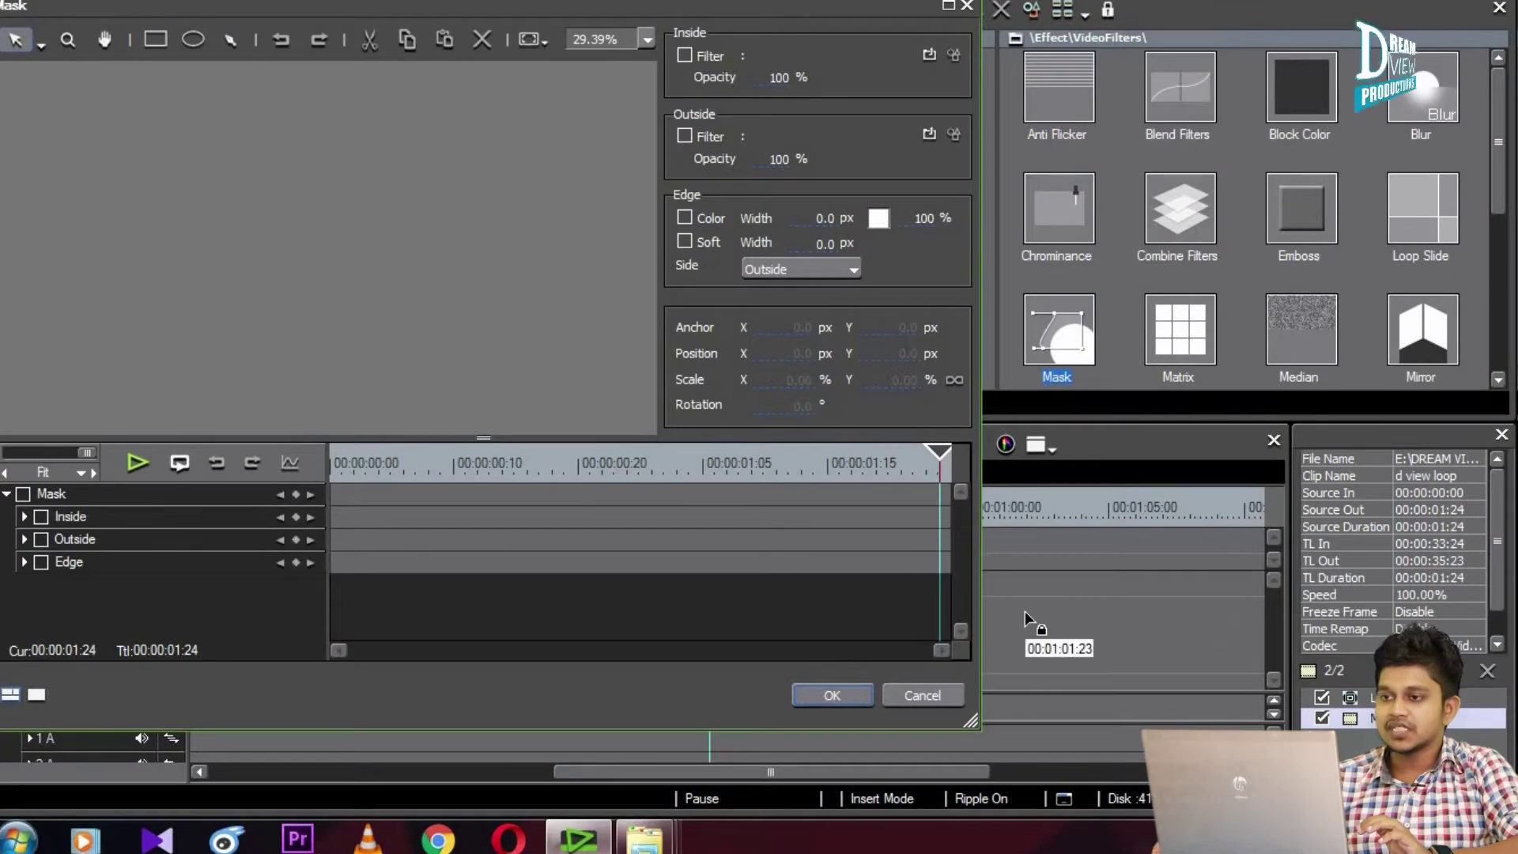
drag(684, 11, 962, 39)
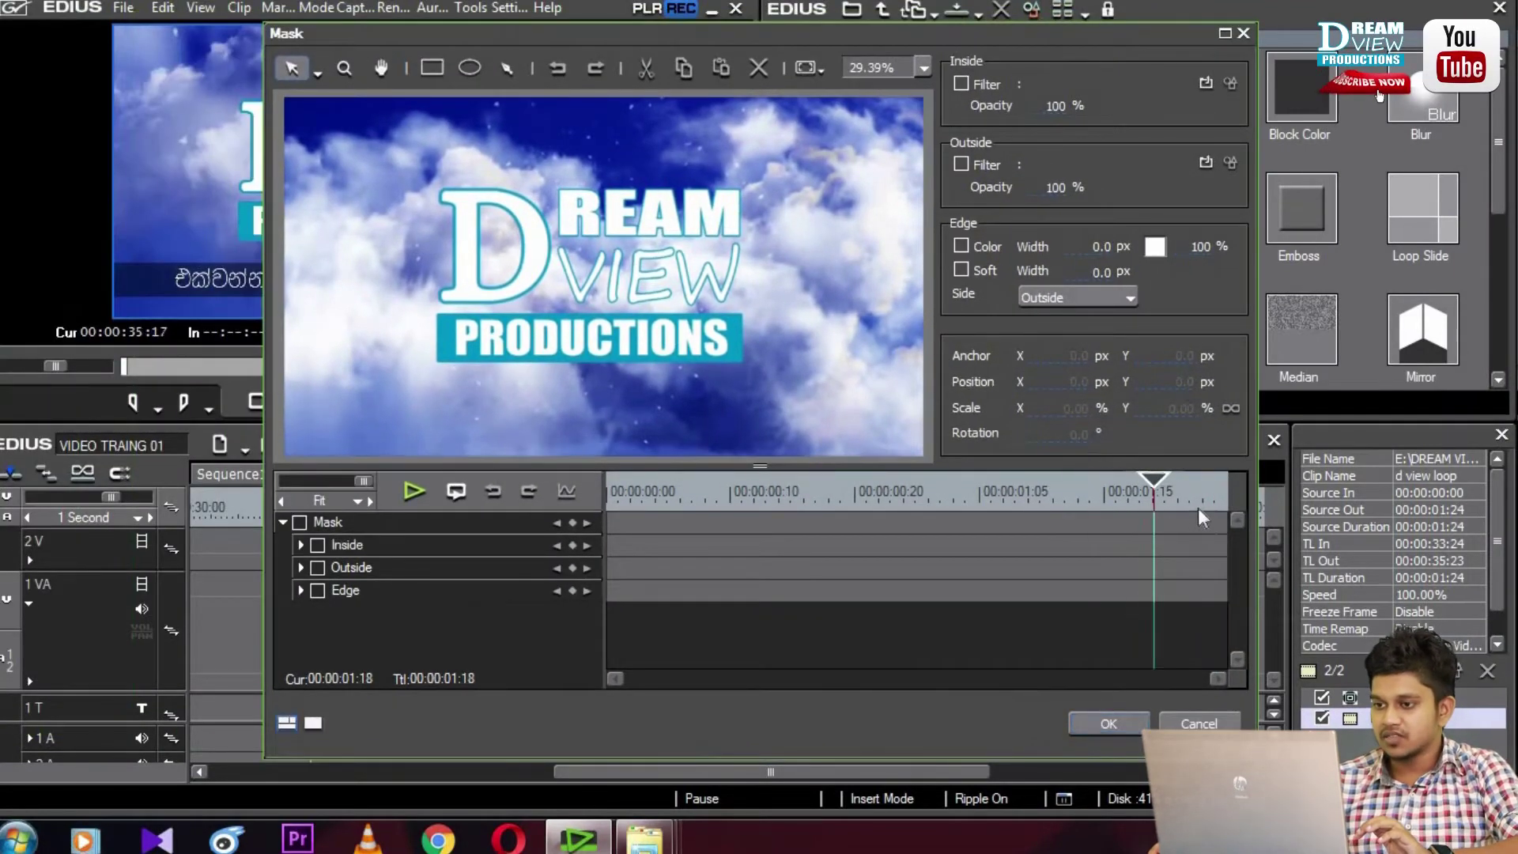
click(1222, 508)
click(986, 504)
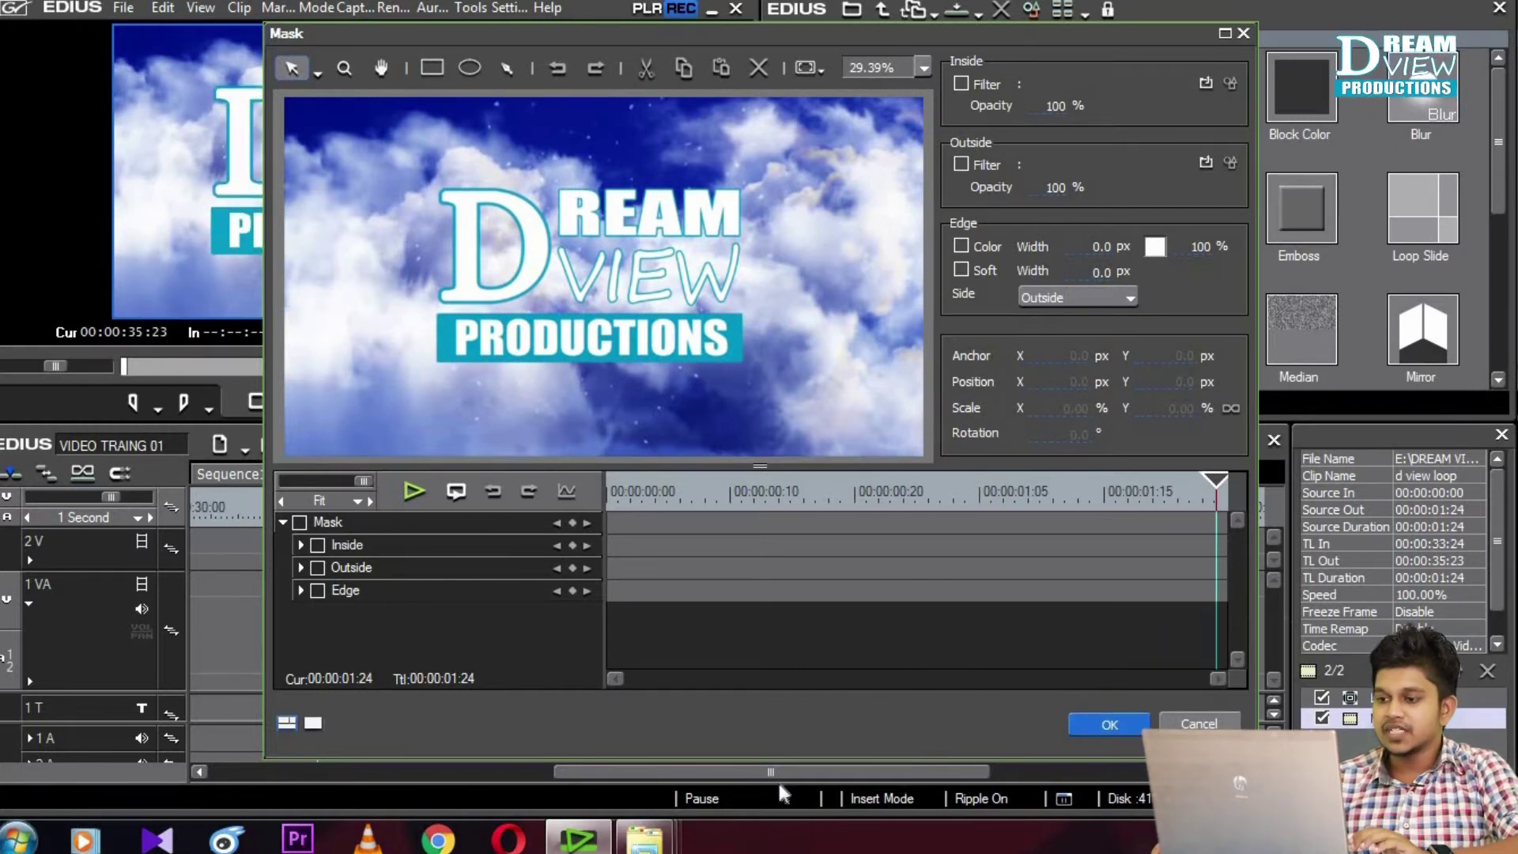
click(1109, 724)
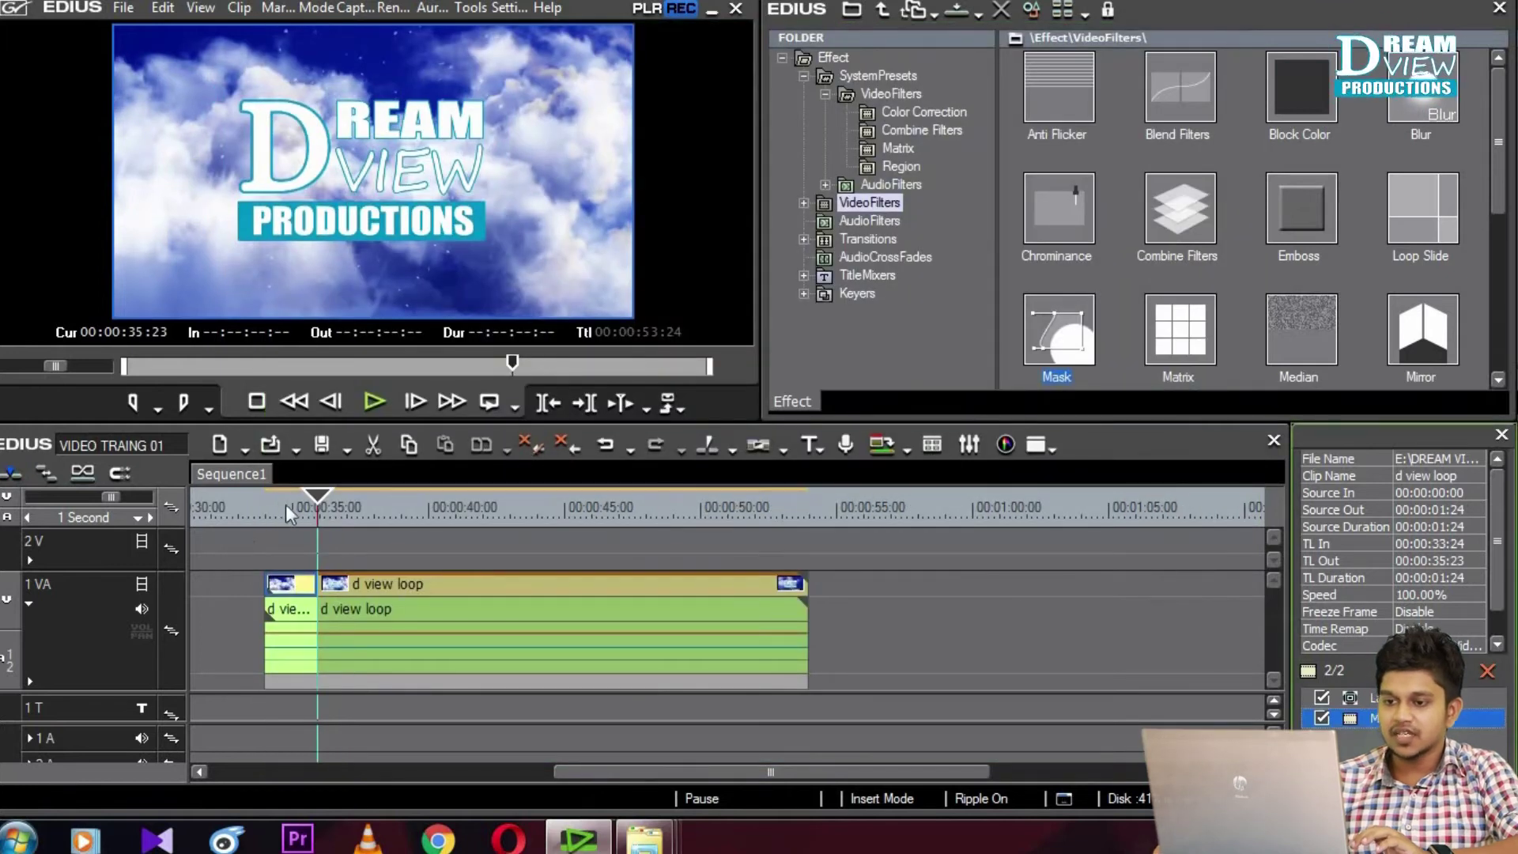
Open Mask settings for the long d view loop piece (00:00:35:23–00:00:53:24) at a logo frame
drag(285, 504, 291, 509)
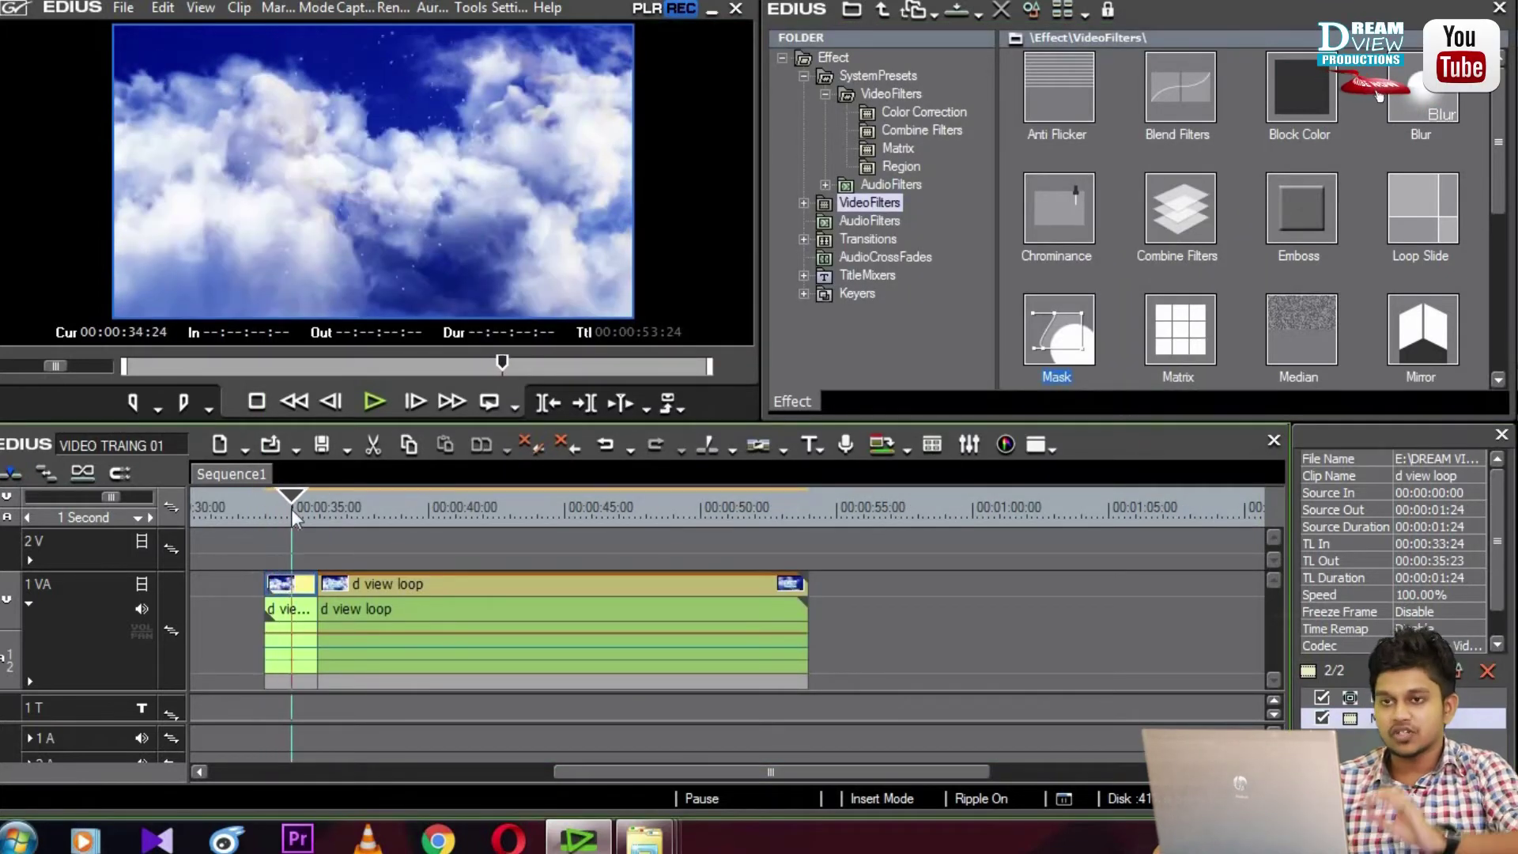
click(374, 509)
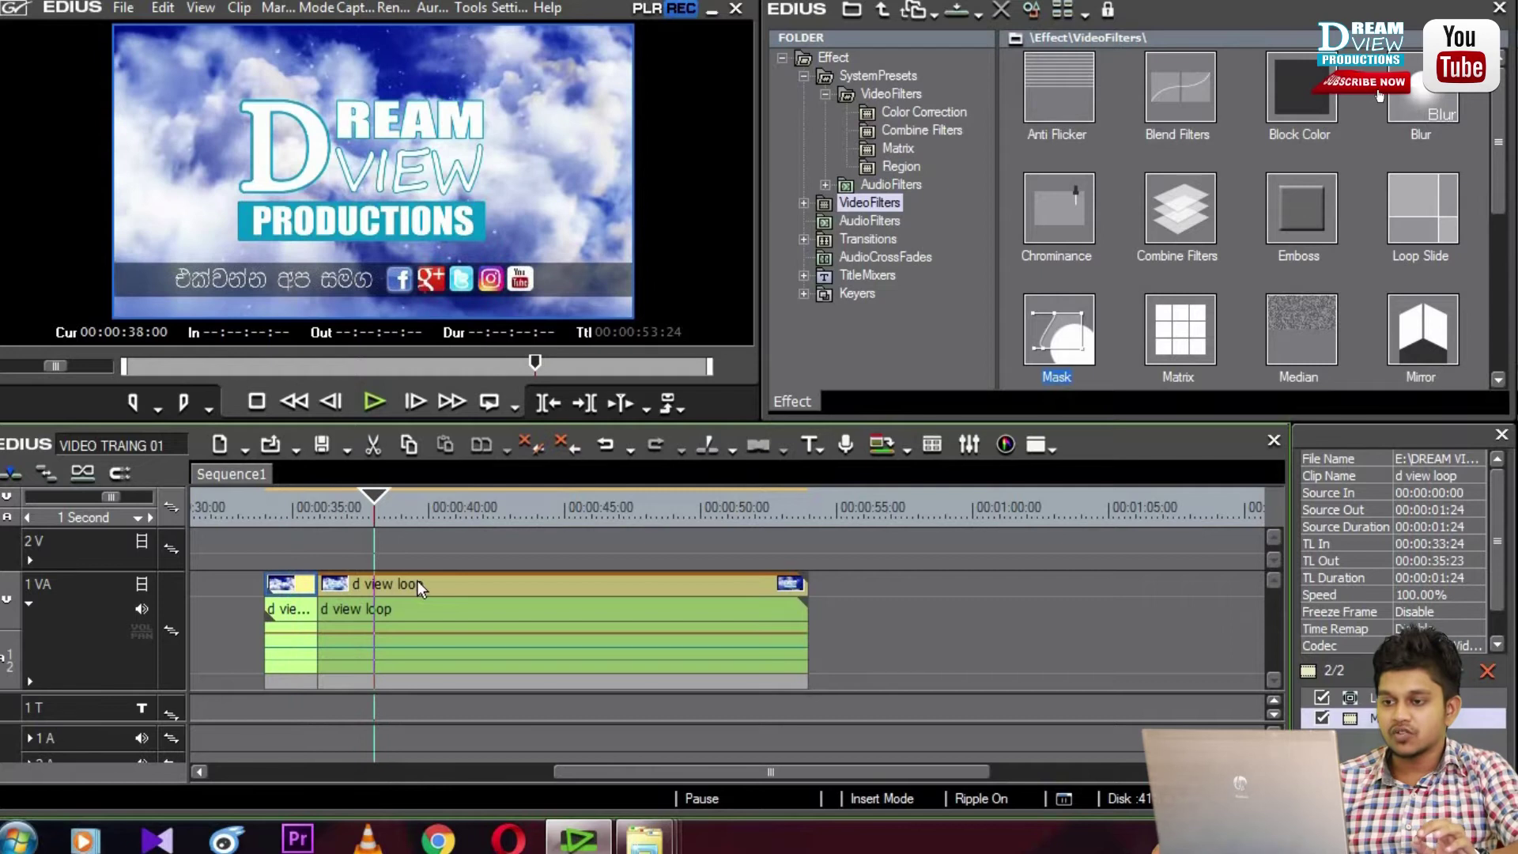
click(417, 579)
drag(421, 526, 427, 527)
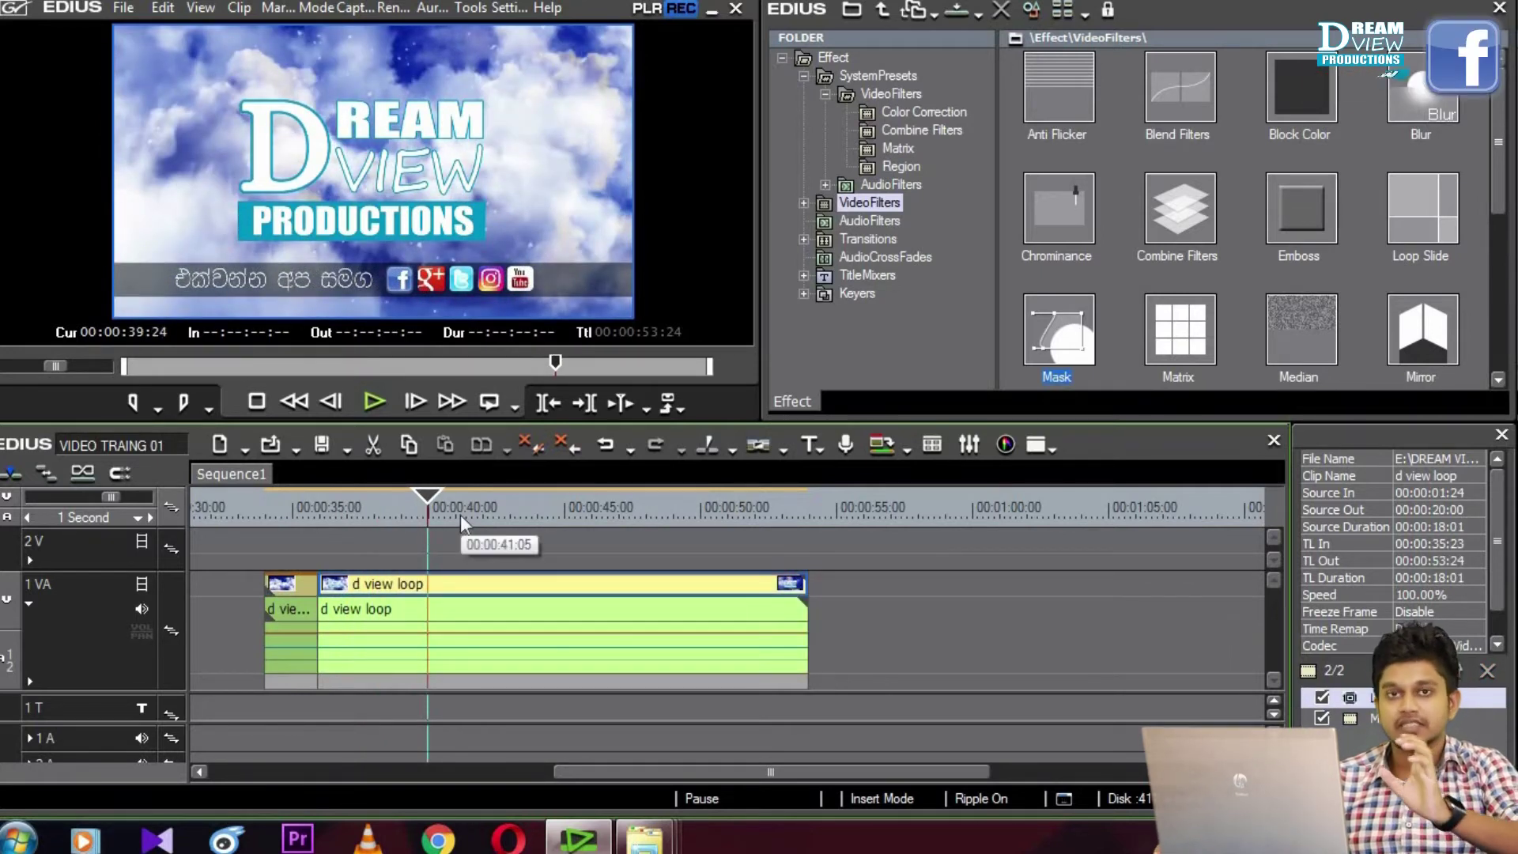
click(1392, 718)
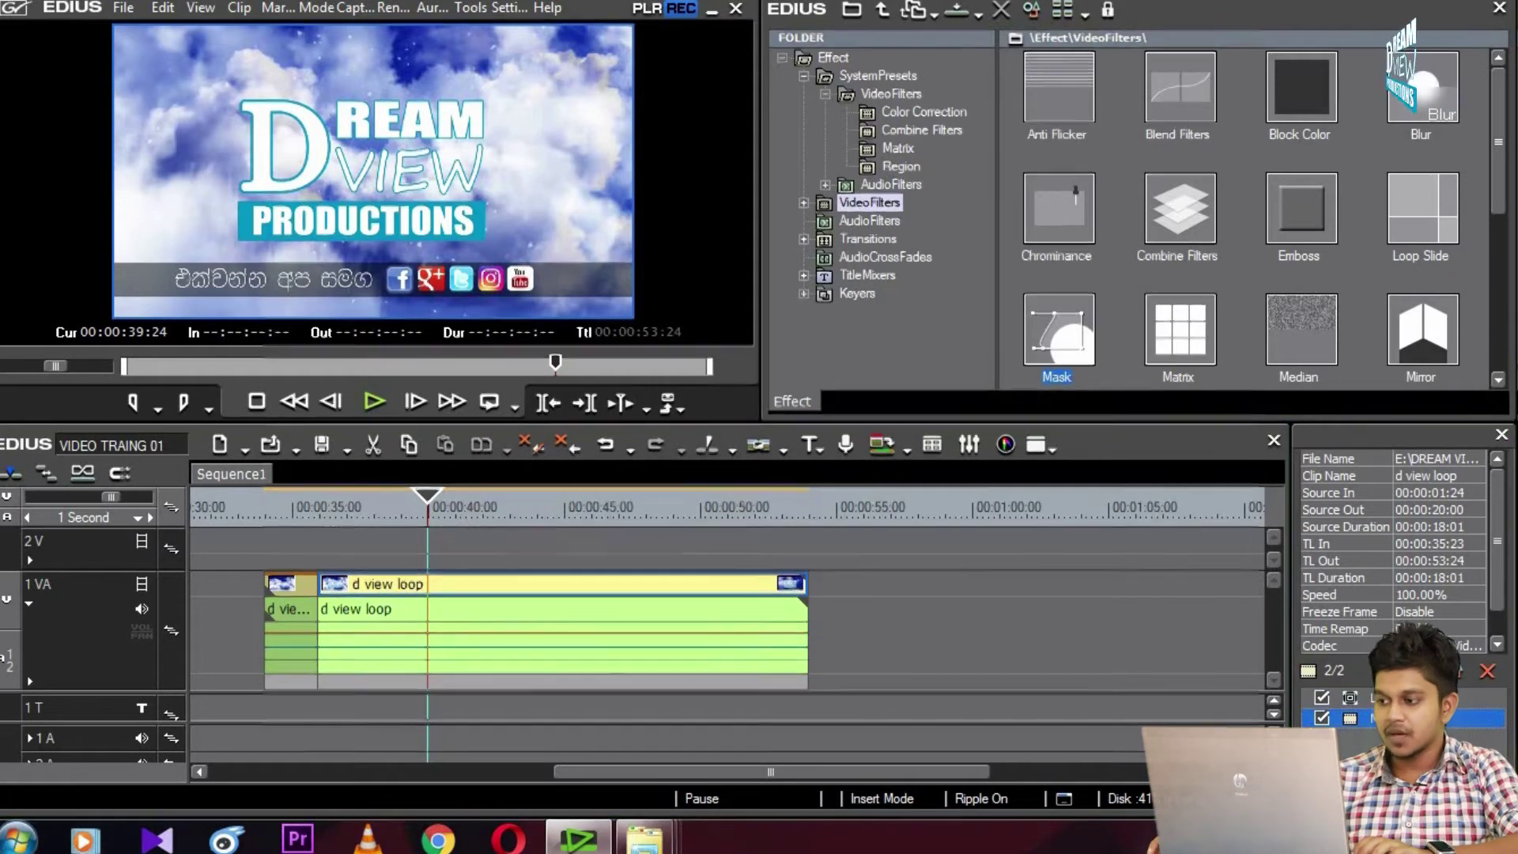
double_click(1391, 718)
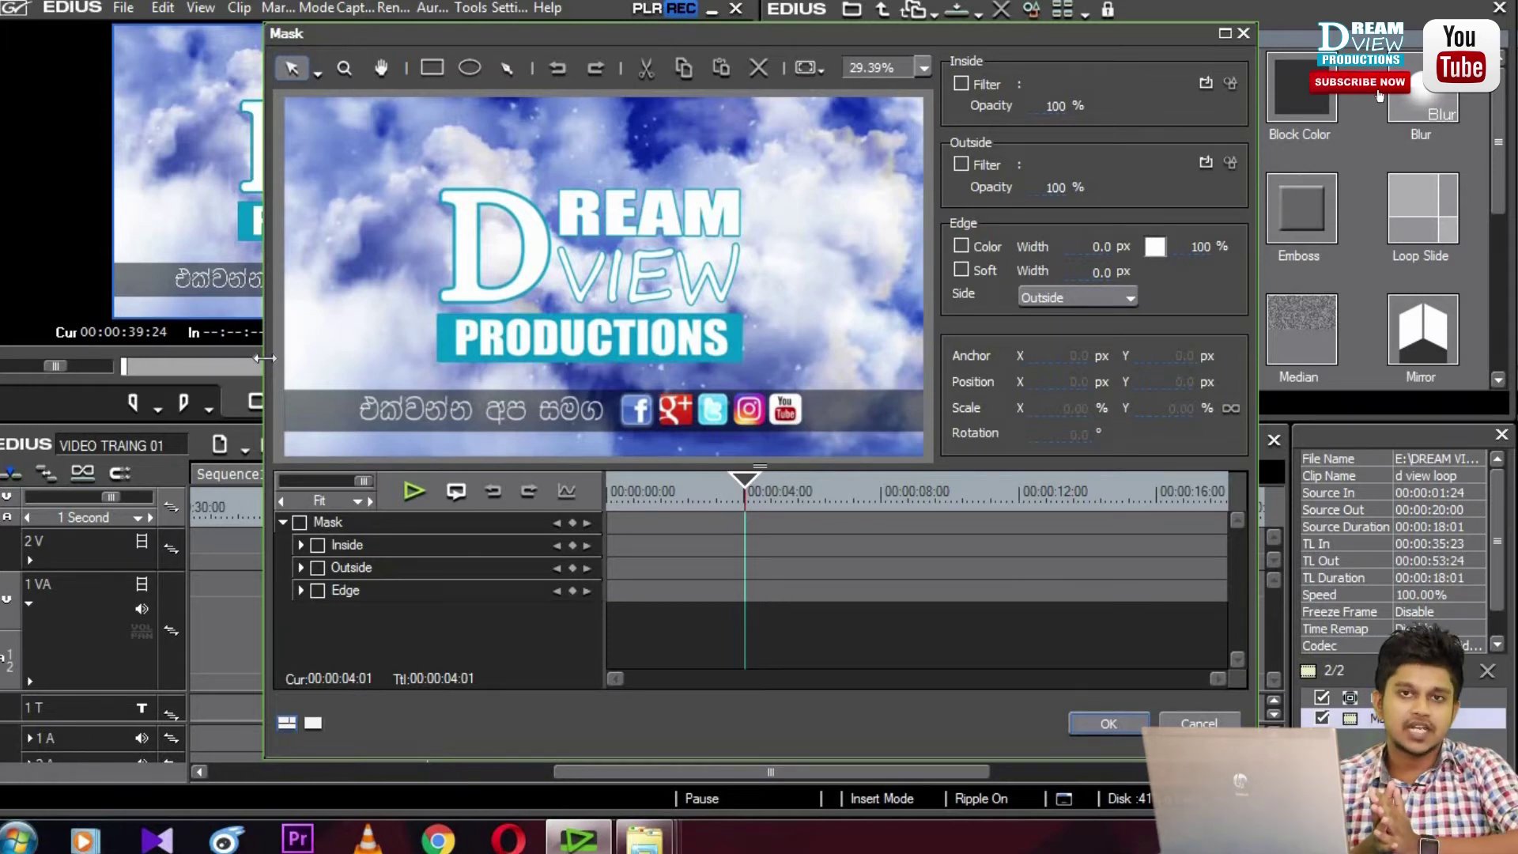
Draw a rectangle mask over the bottom social-media bar to the left frame edge, enabling Inside filter
click(441, 68)
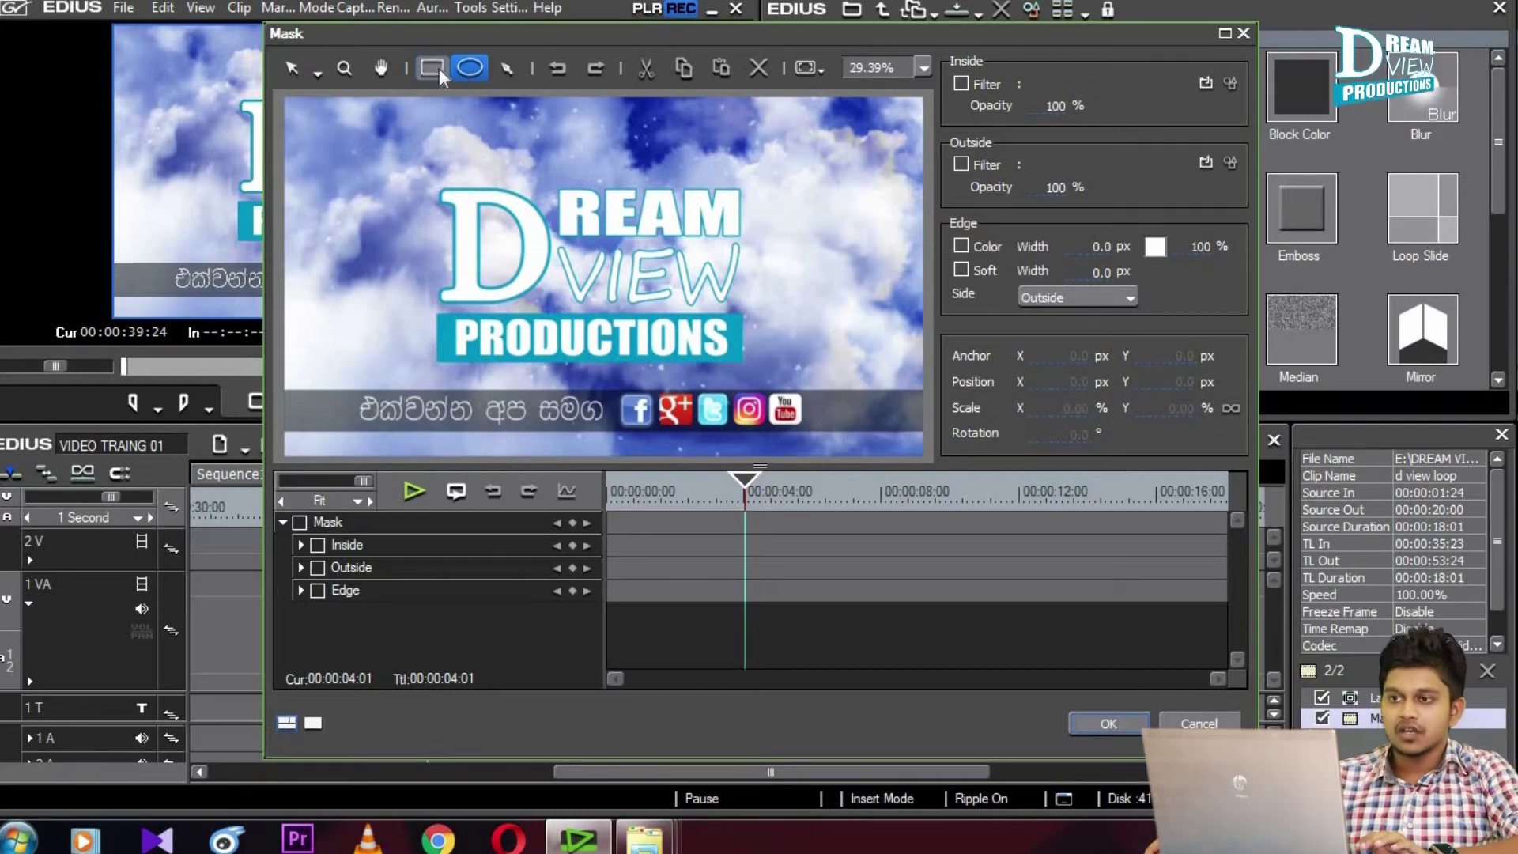
drag(283, 386, 933, 438)
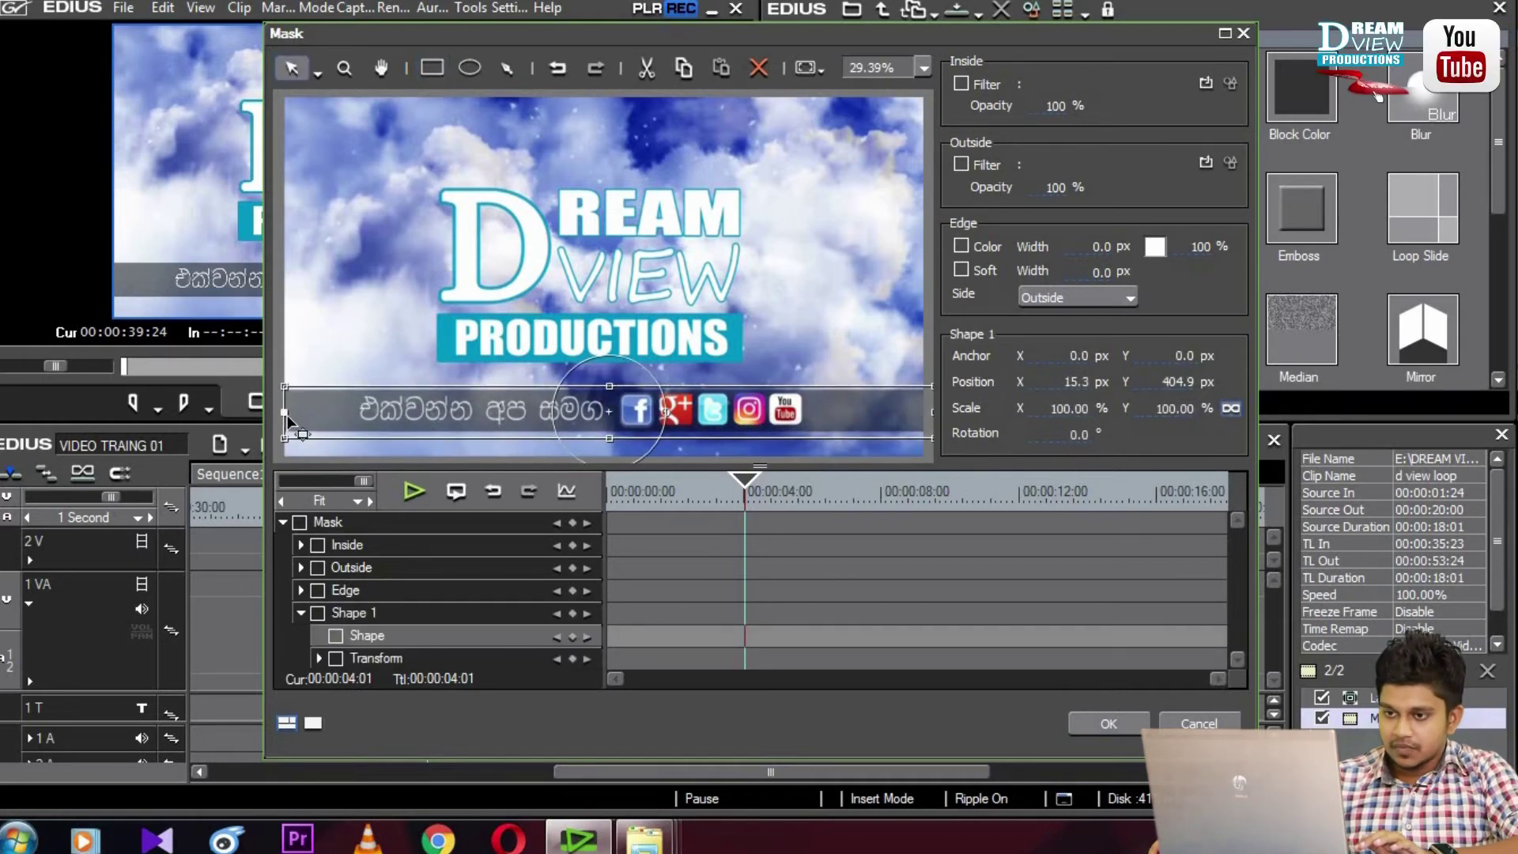
drag(286, 413, 277, 413)
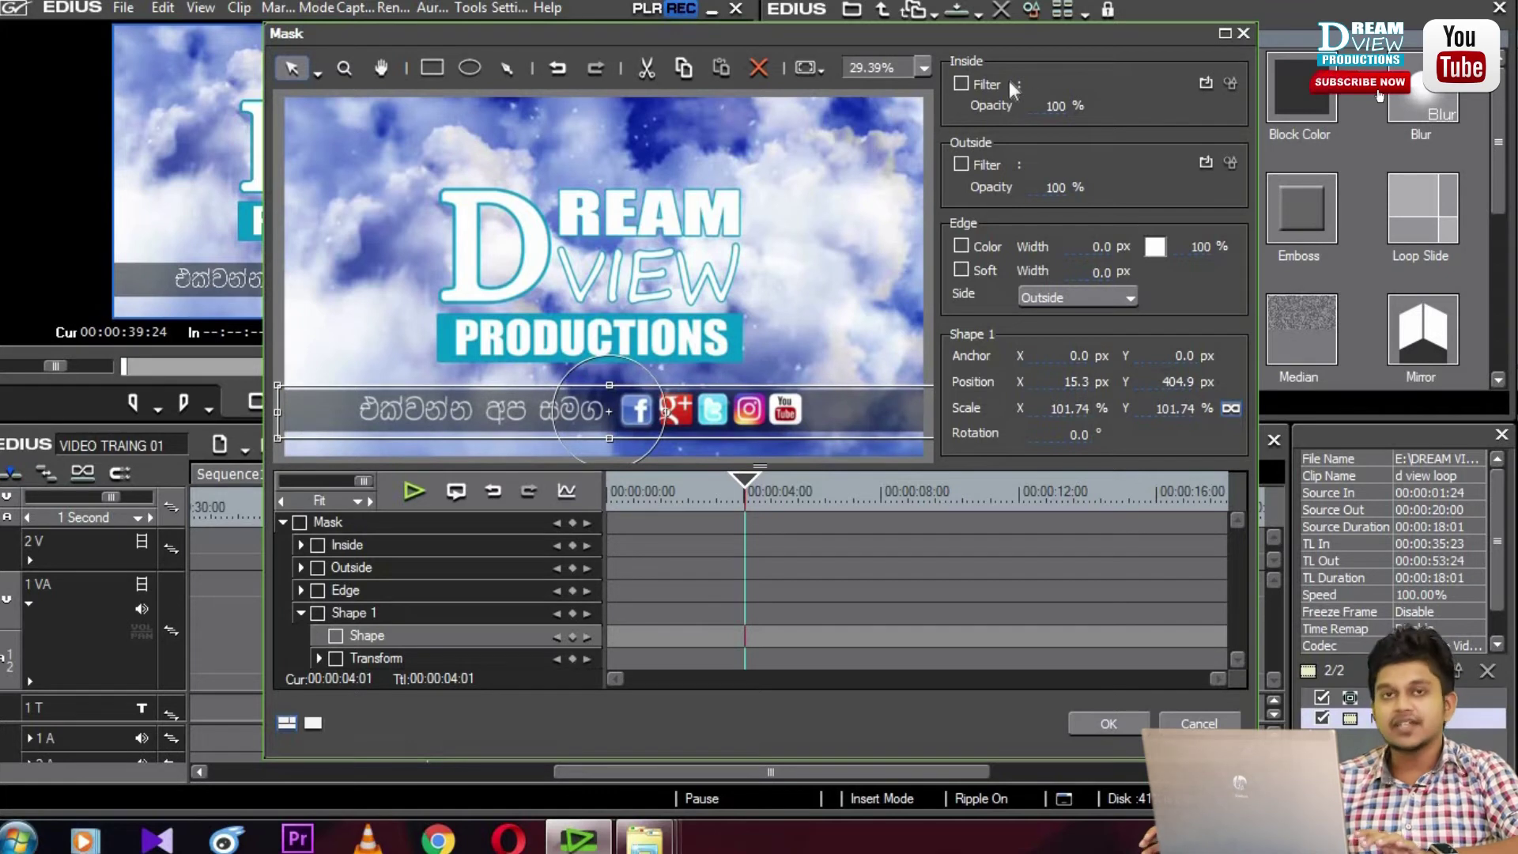
click(971, 87)
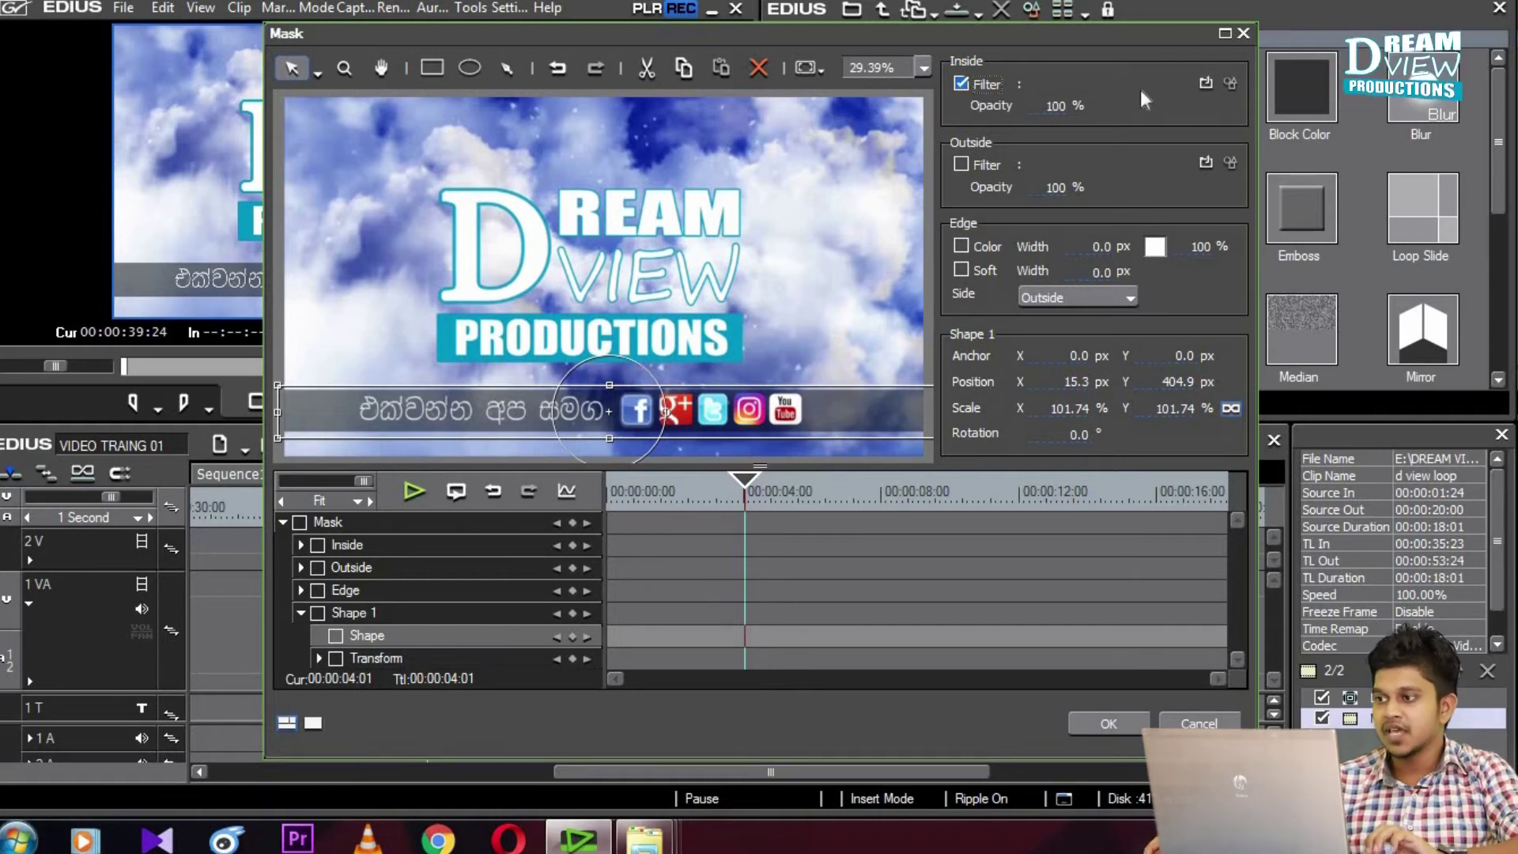
click(1204, 83)
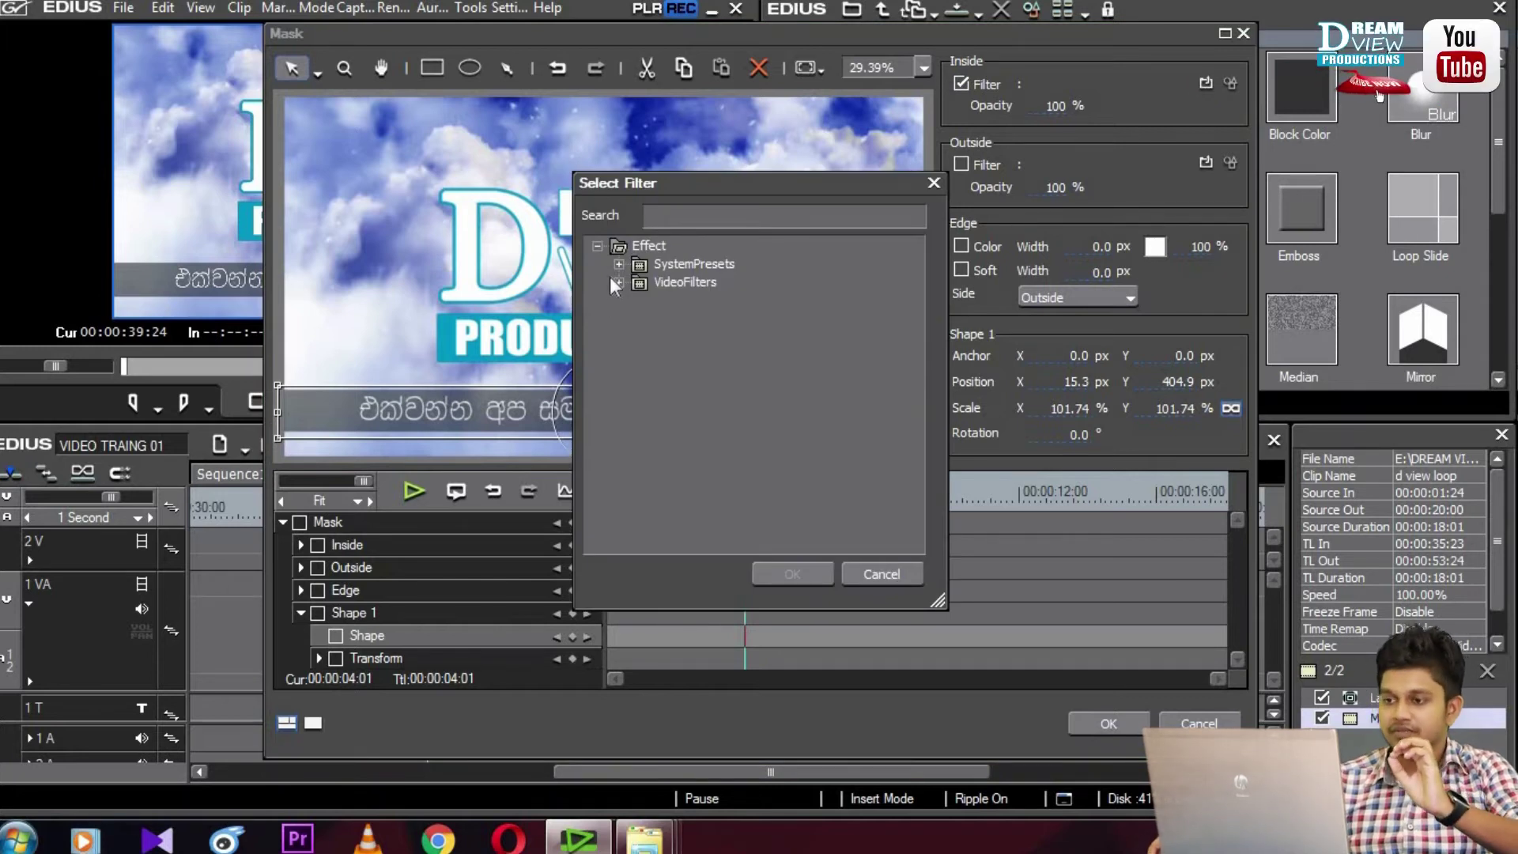
Choose Blur from VideoFilters as the mask's Inside filter
click(615, 279)
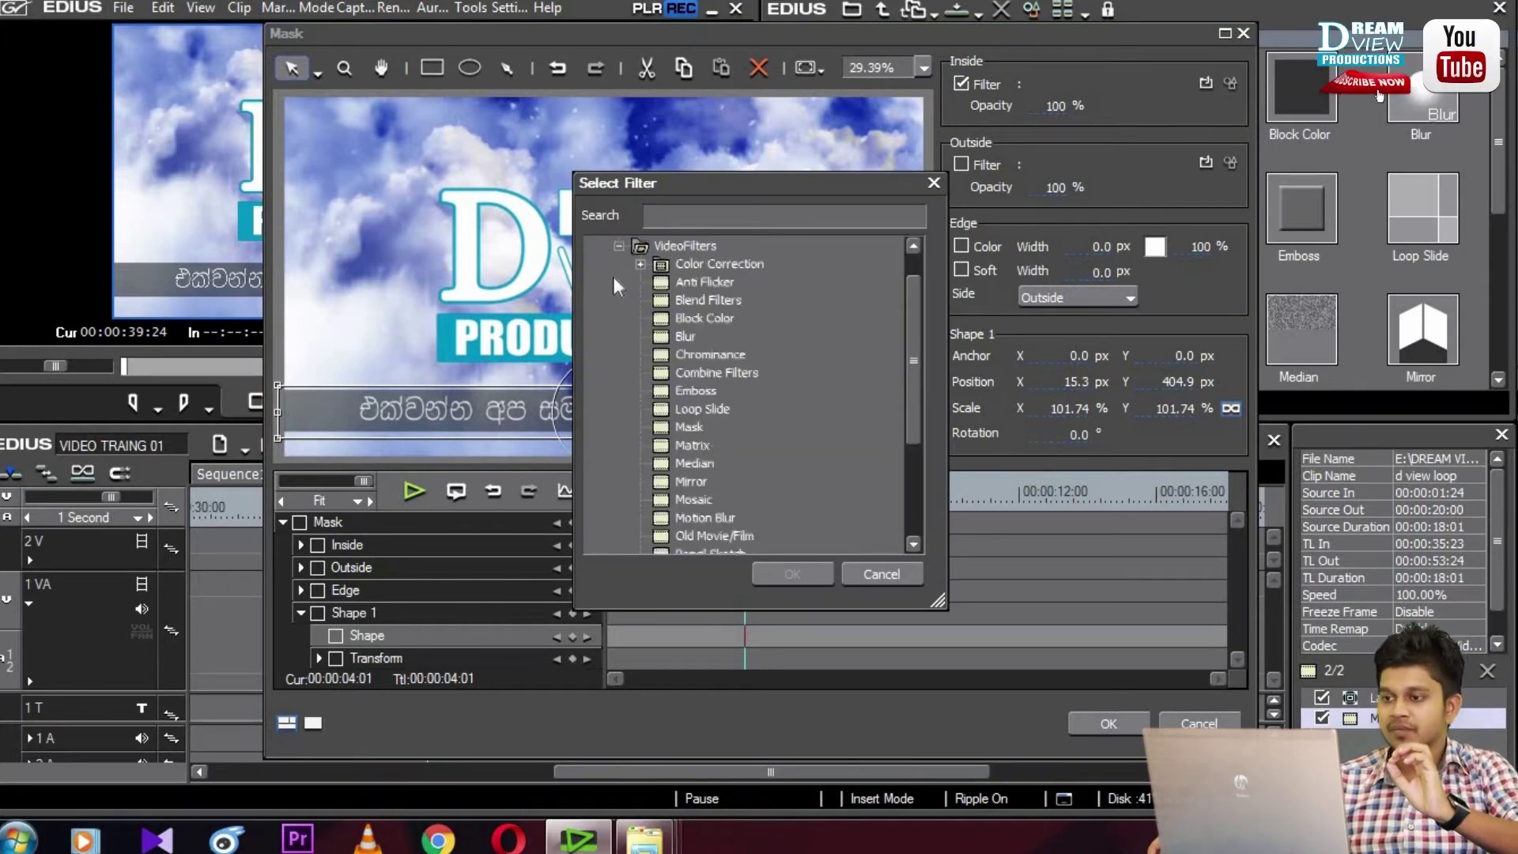
click(684, 342)
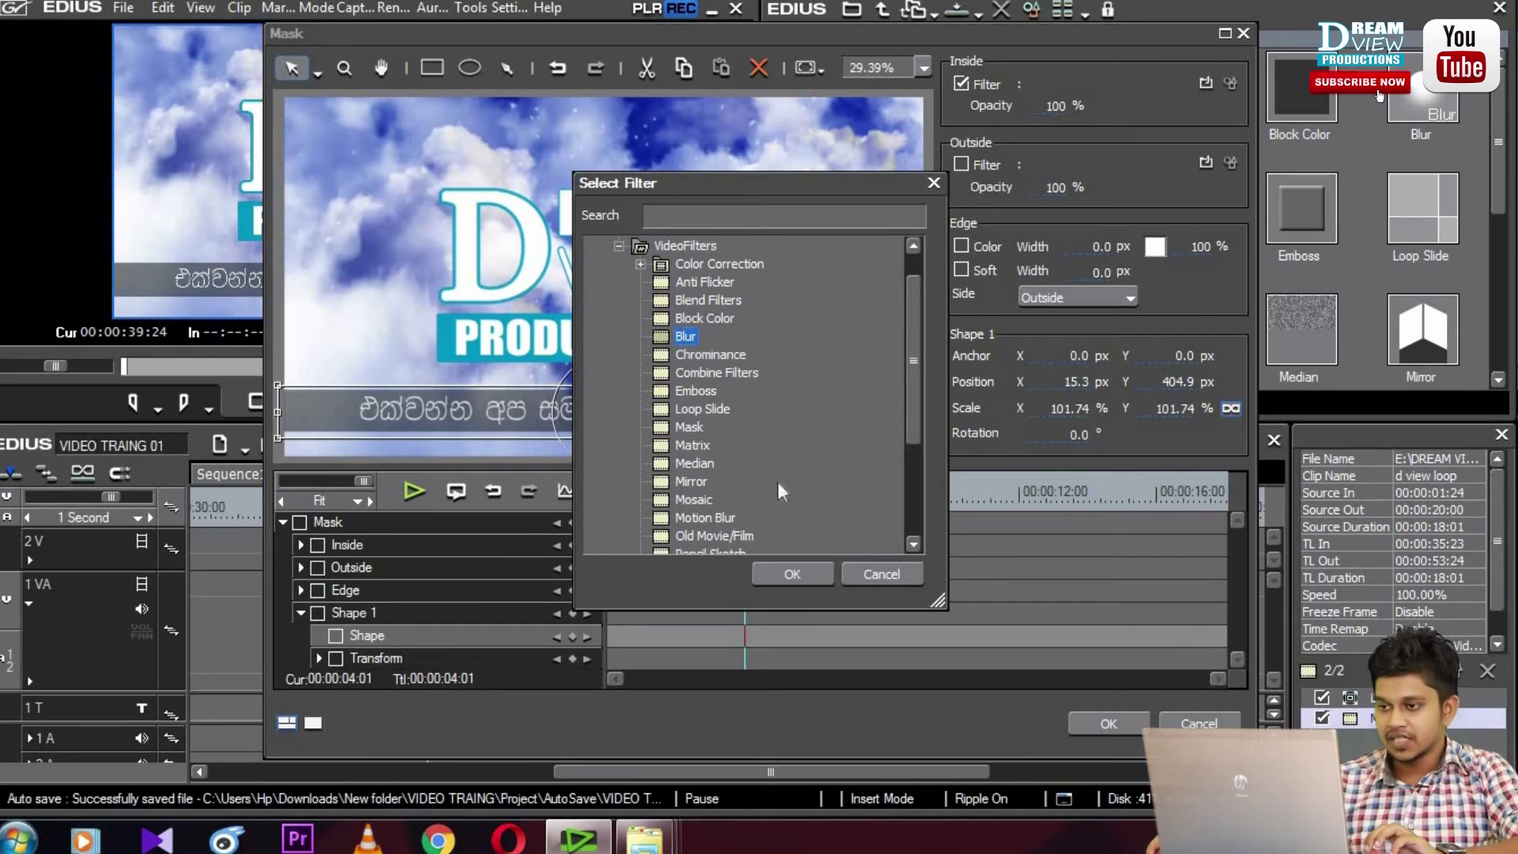
click(793, 575)
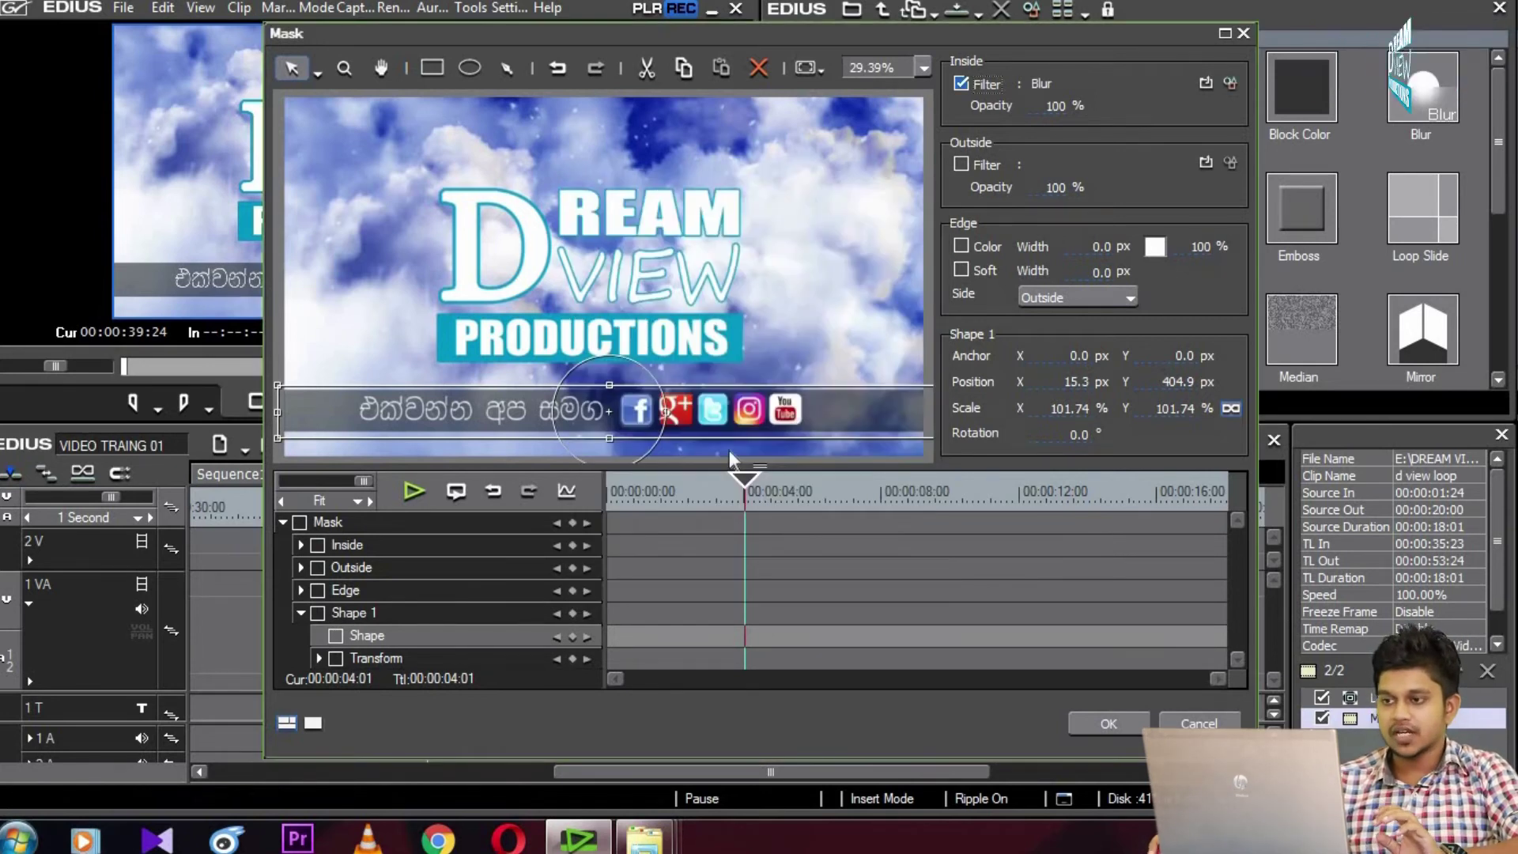
Set the inside Blur radius to 85, close the Mask settings, and preview full screen with F11
click(1230, 83)
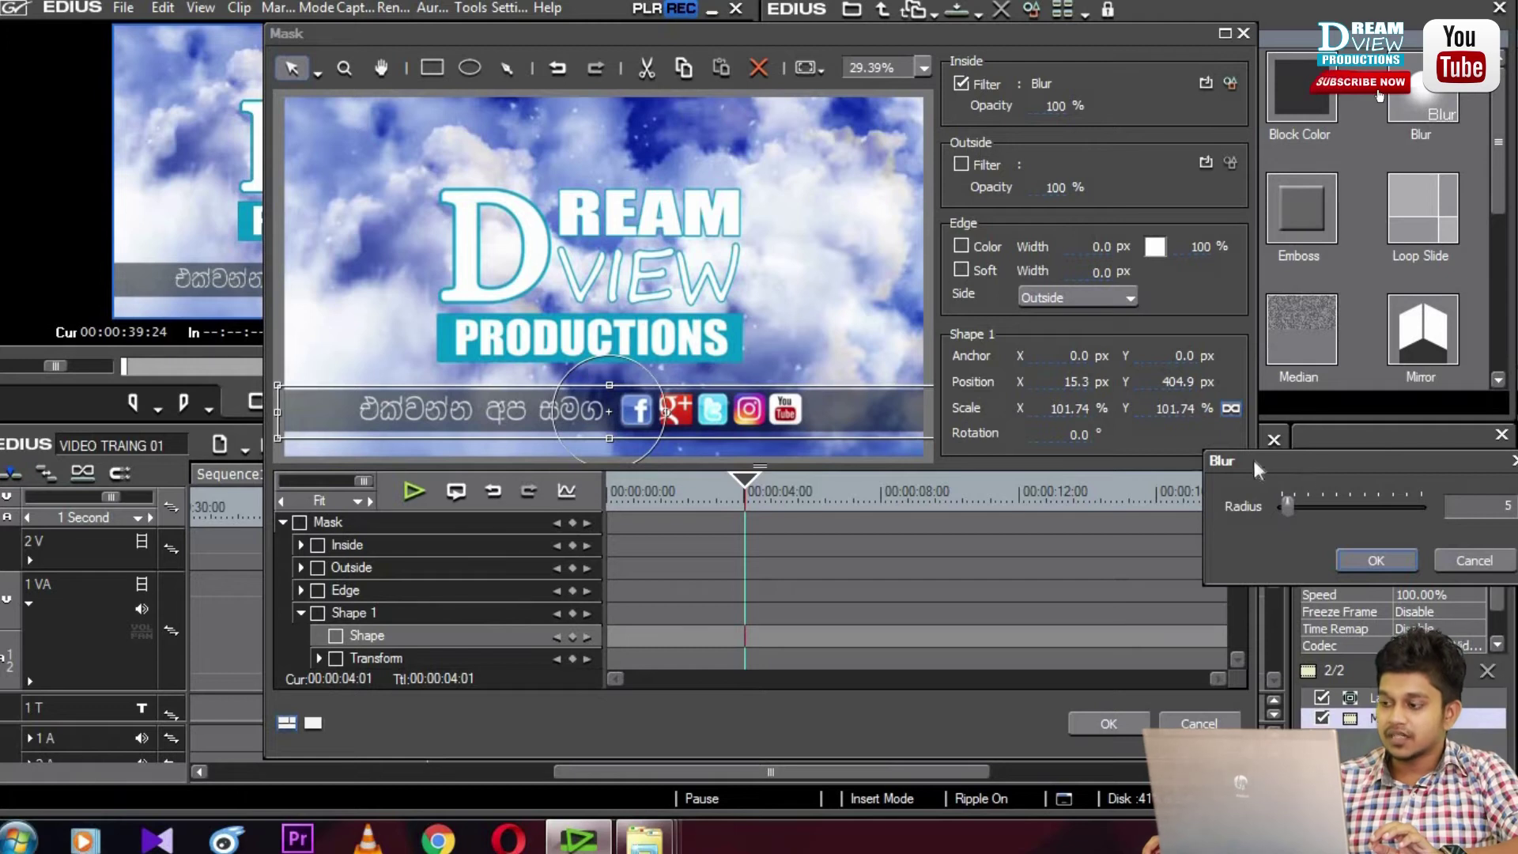
drag(1257, 468, 1313, 526)
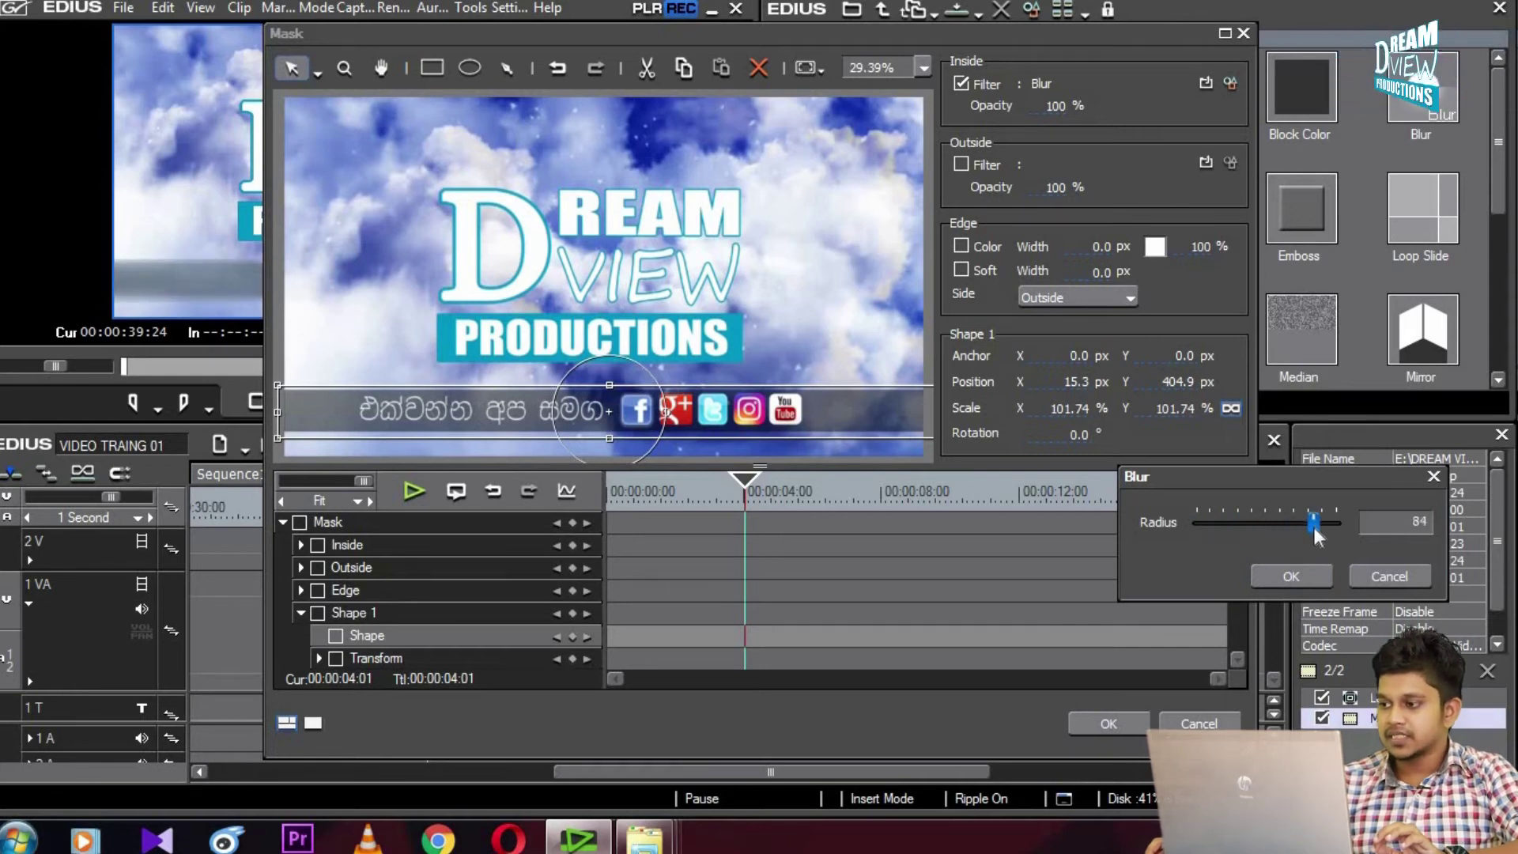
click(1305, 575)
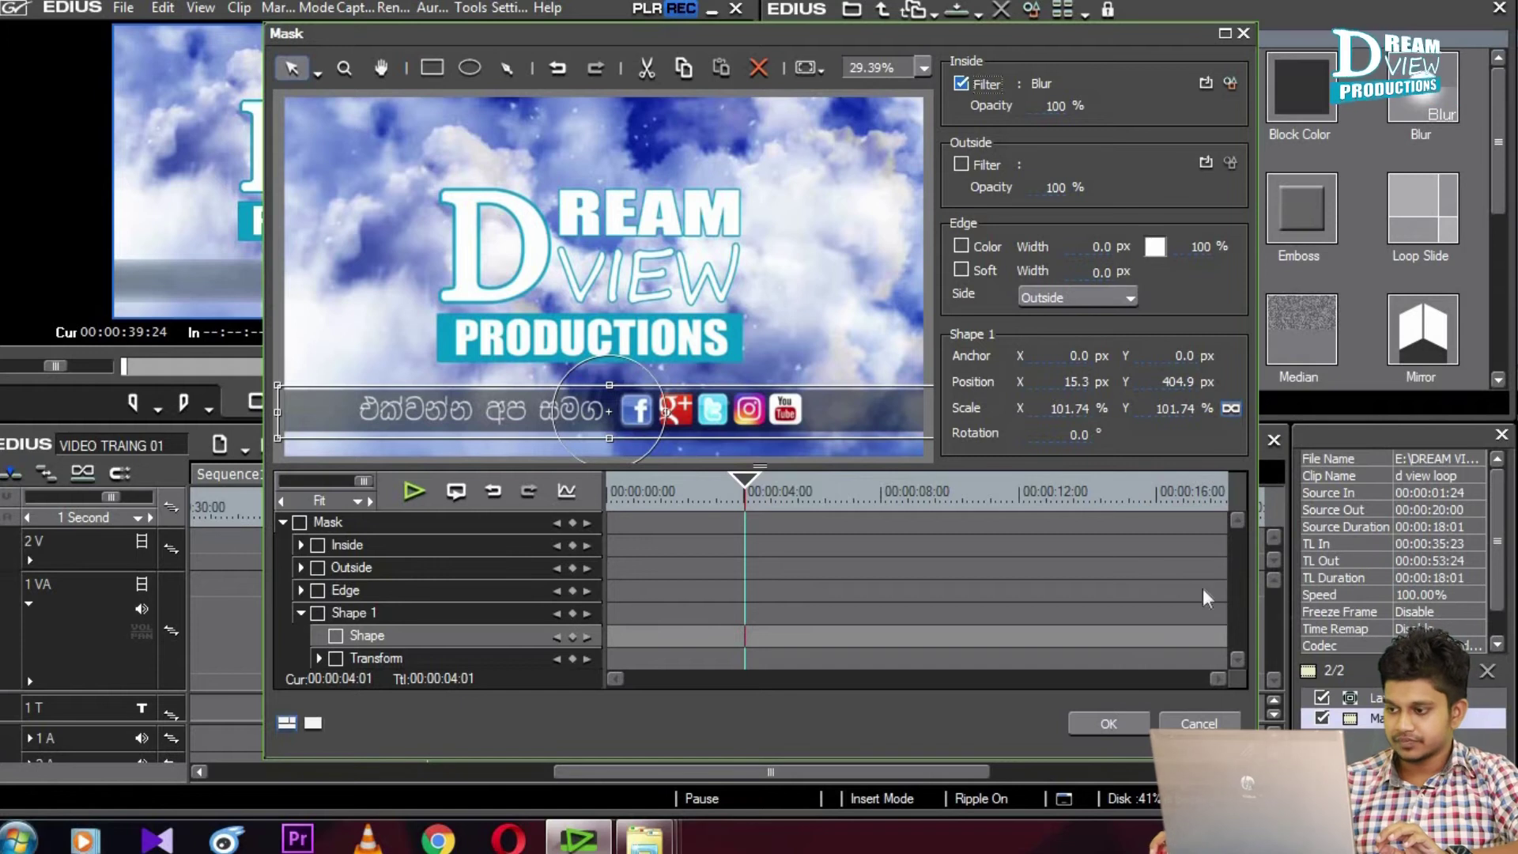
click(1131, 722)
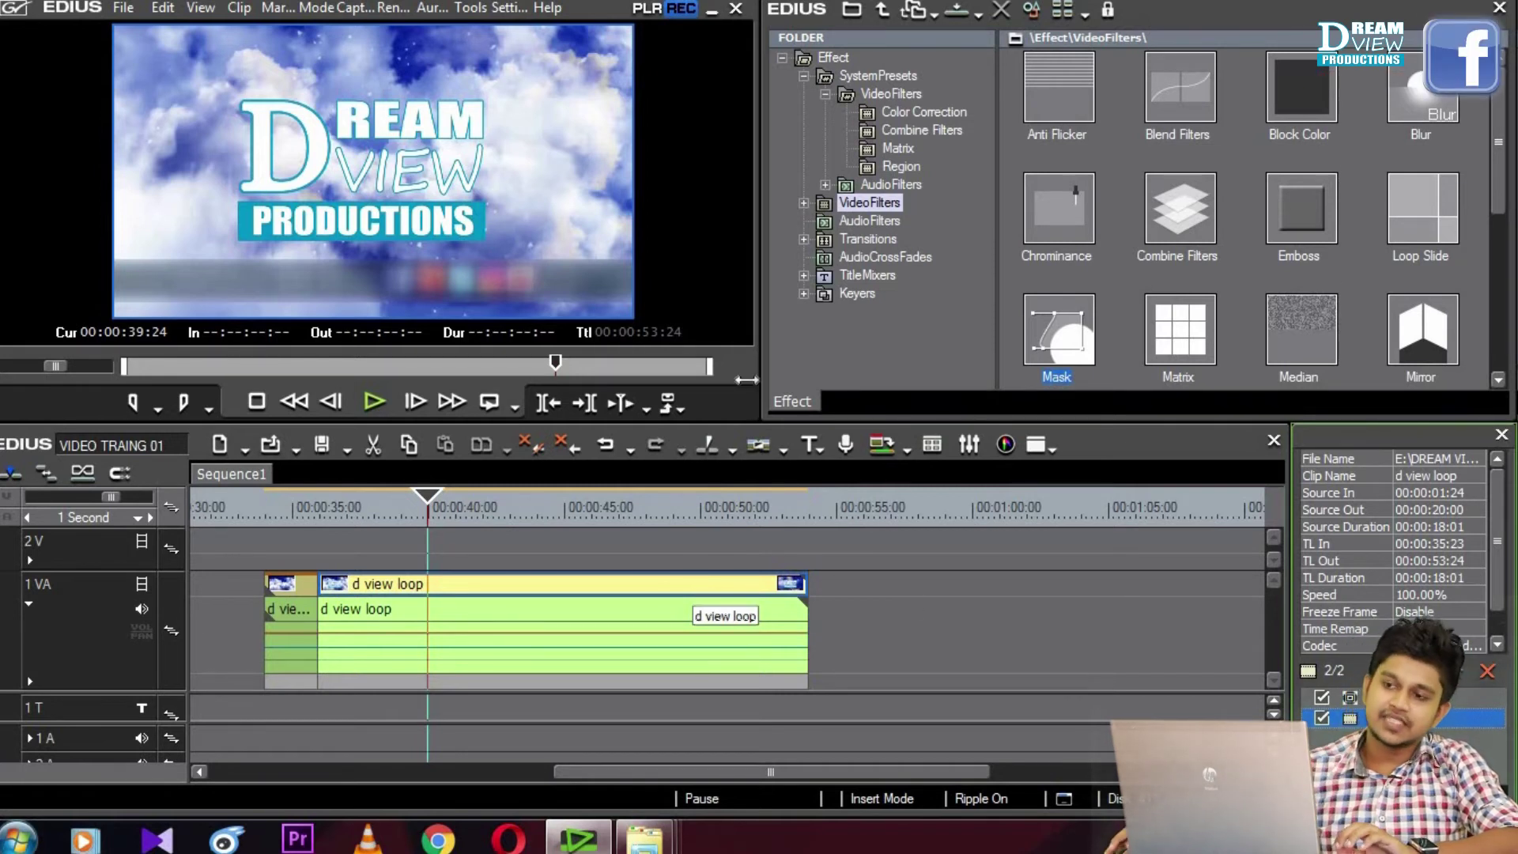
key(F11)
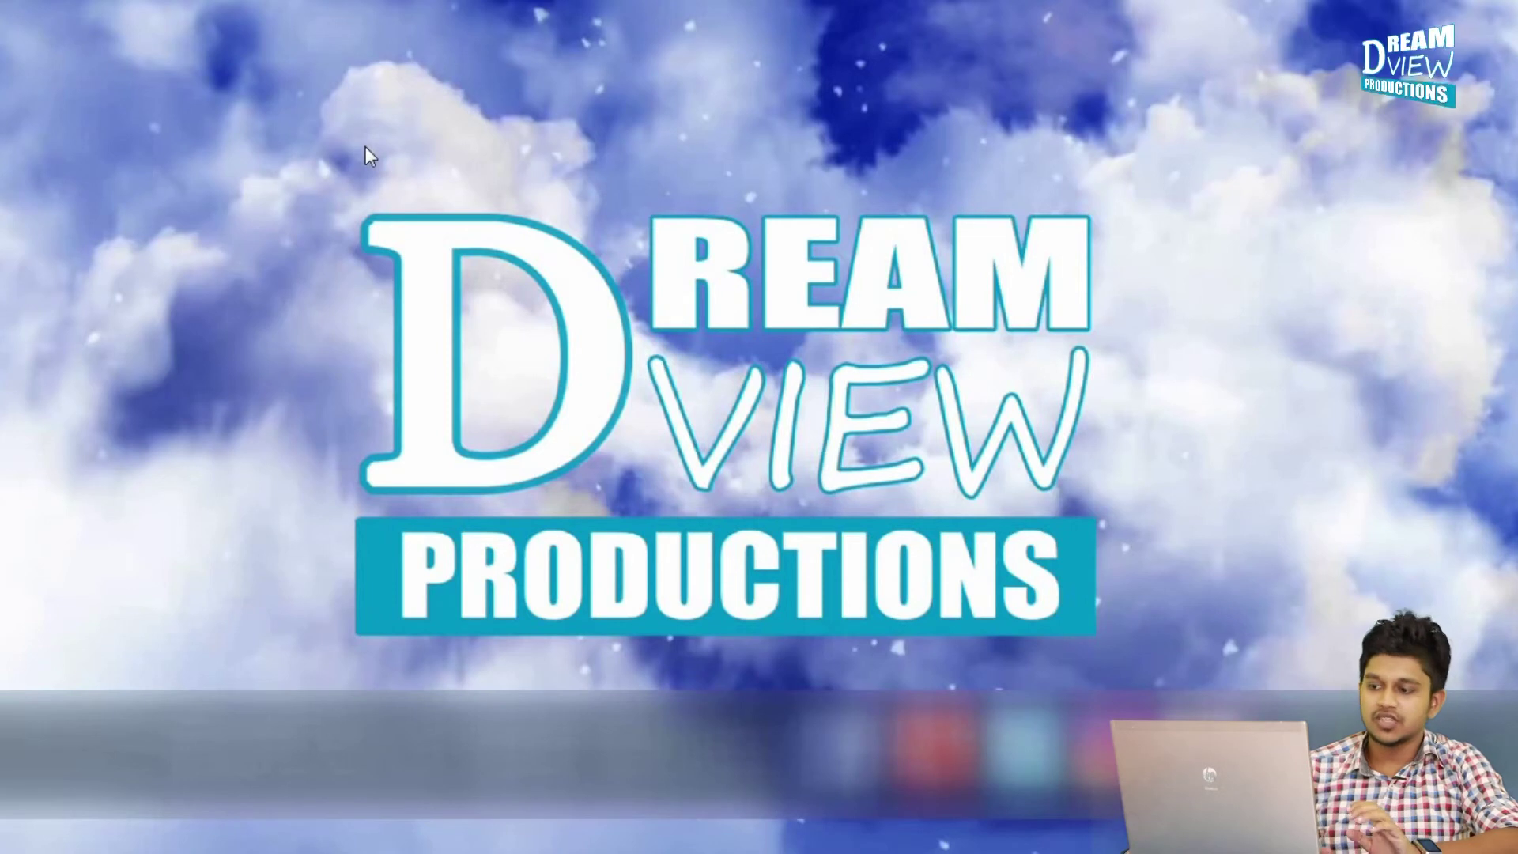